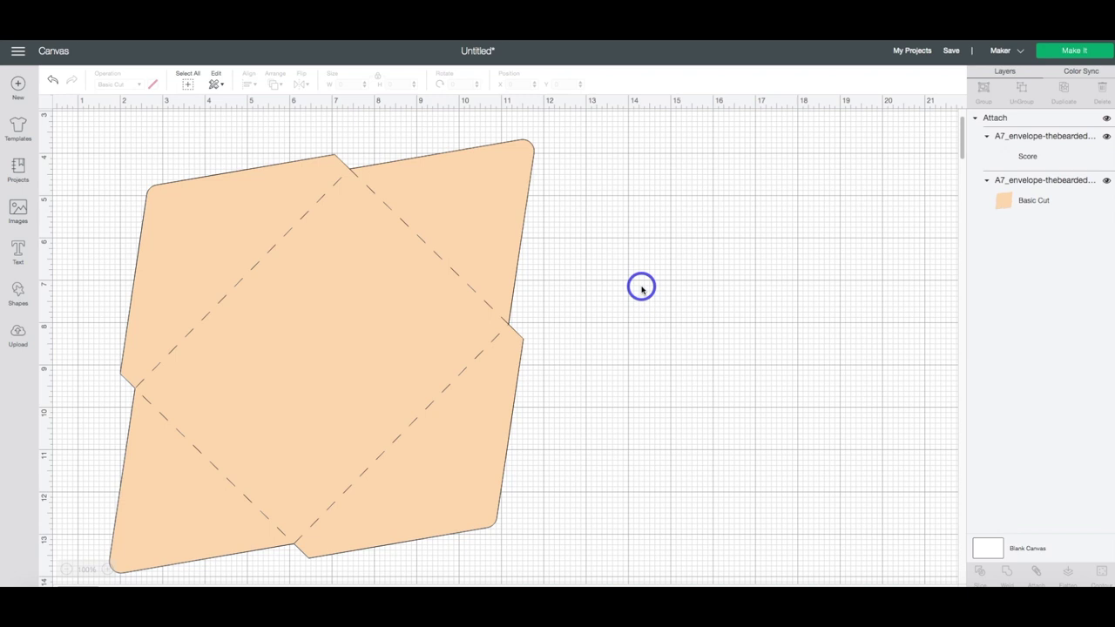
# - Select the attached A7 envelope group, which measures 10.034 x 10.245 inches, on the canvas
pyautogui.click(1037, 117)
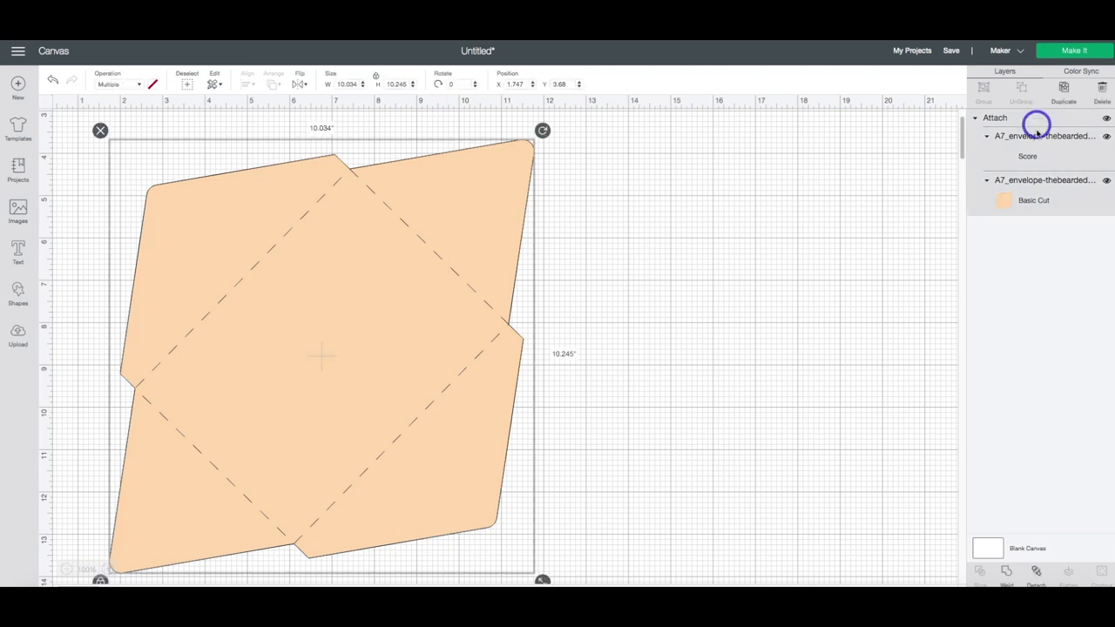
# - Detach the envelope's dashed score lines from its cut outline and deselect the envelope
pyautogui.click(1037, 572)
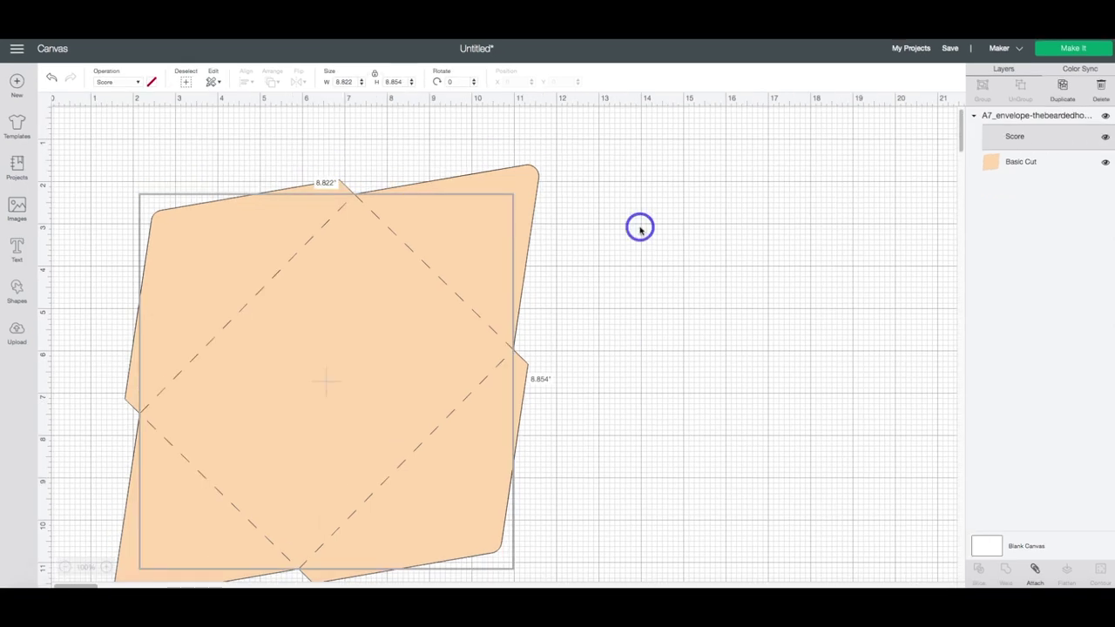
pyautogui.click(640, 226)
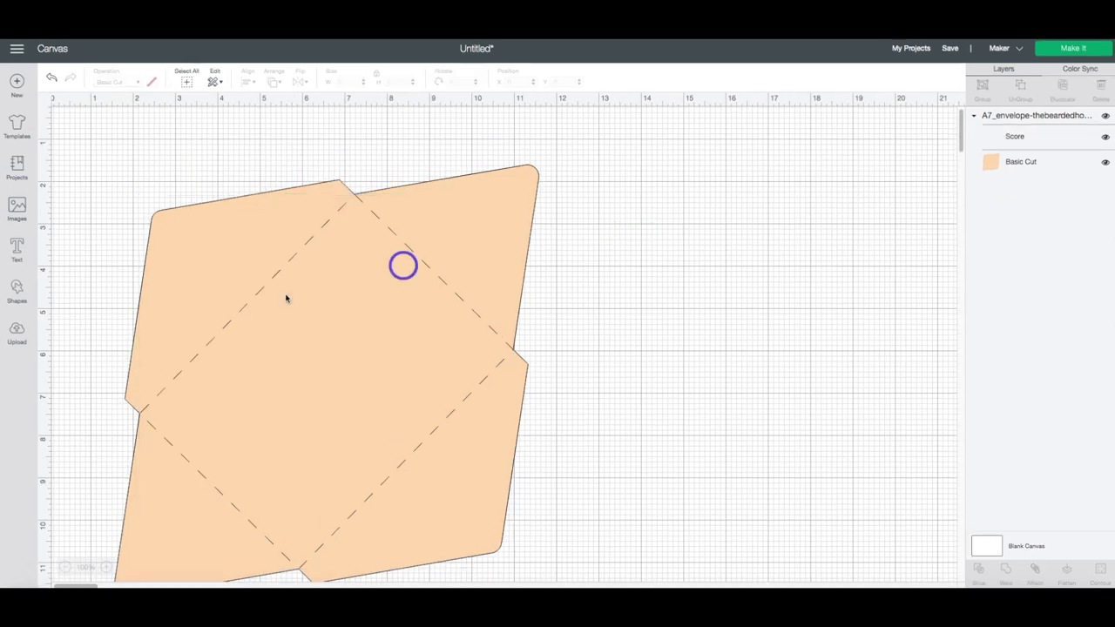
pyautogui.click(18, 248)
# - Enter the recipient's name, street and town as a three-line text layer
pyautogui.write('John Smith')
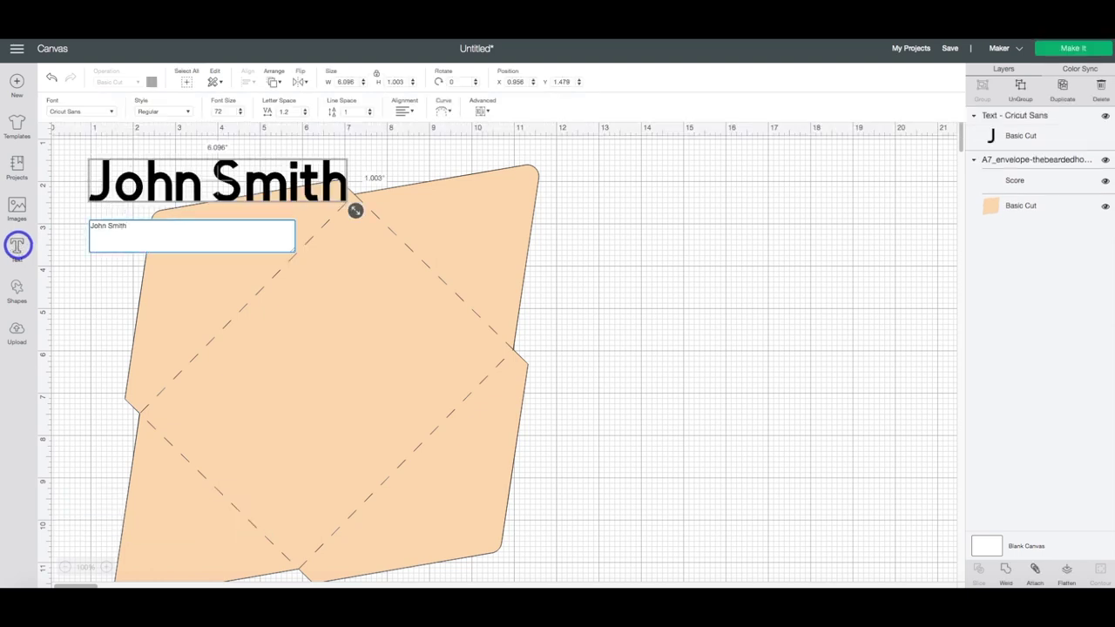
pyautogui.press('Return')
pyautogui.write('1234 Main Street')
pyautogui.press('Return')
pyautogui.write('Tree Town, Michigan 123456')
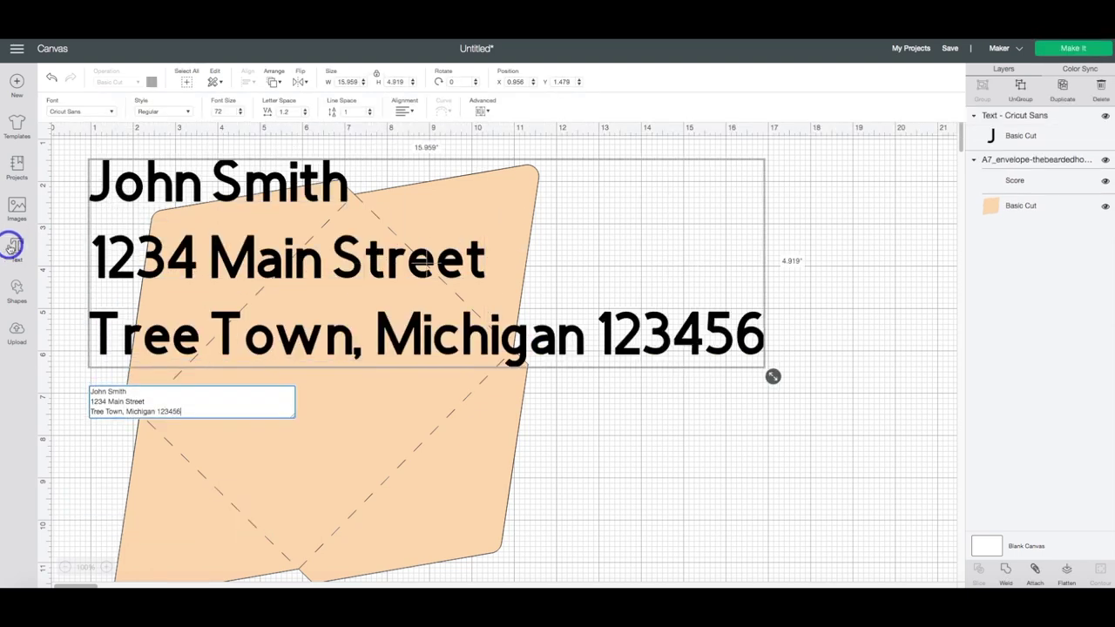
# - Centre-align the address lines and switch the text to the Writing pen style
pyautogui.click(404, 110)
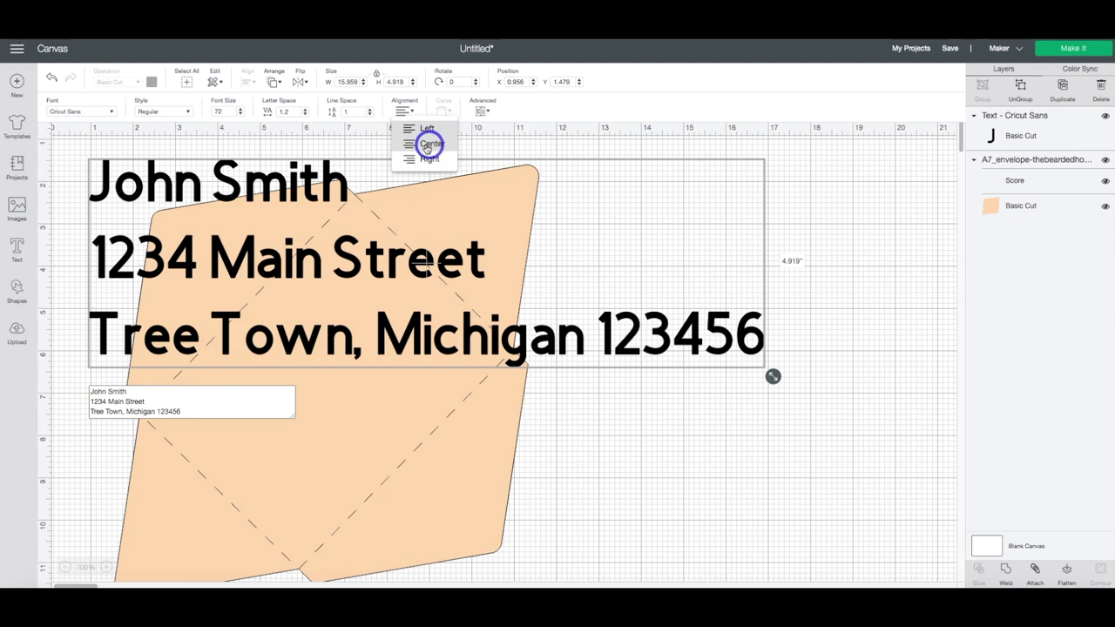
pyautogui.click(427, 144)
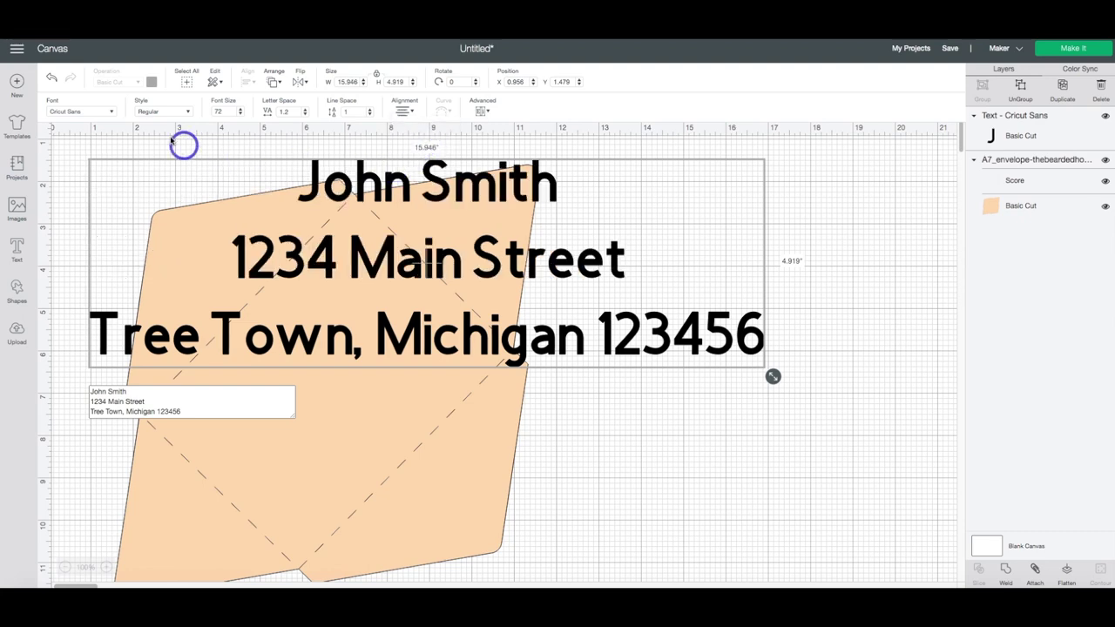
pyautogui.click(189, 113)
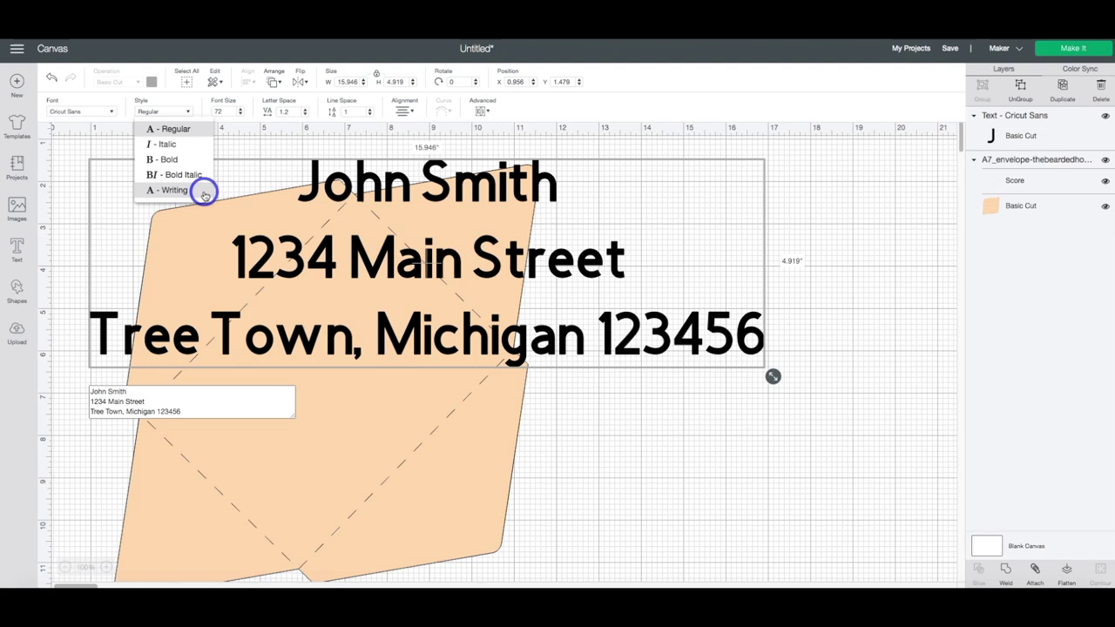
pyautogui.click(174, 190)
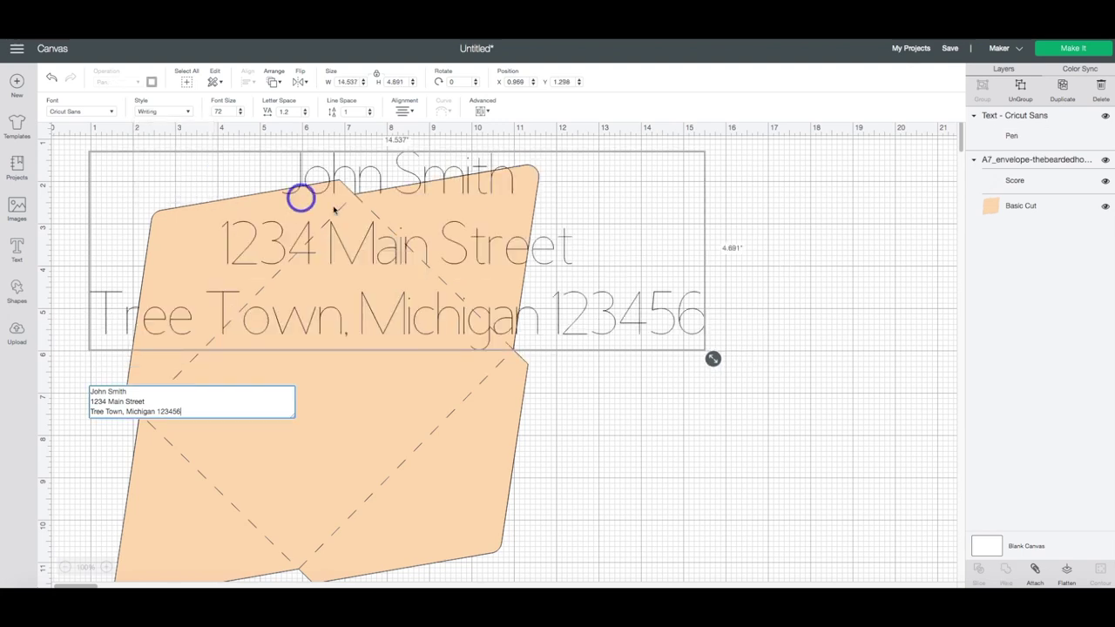
# - Shrink the address text, then paste a copy of it just below the original
pyautogui.moveTo(713, 356); pyautogui.dragTo(777, 322)
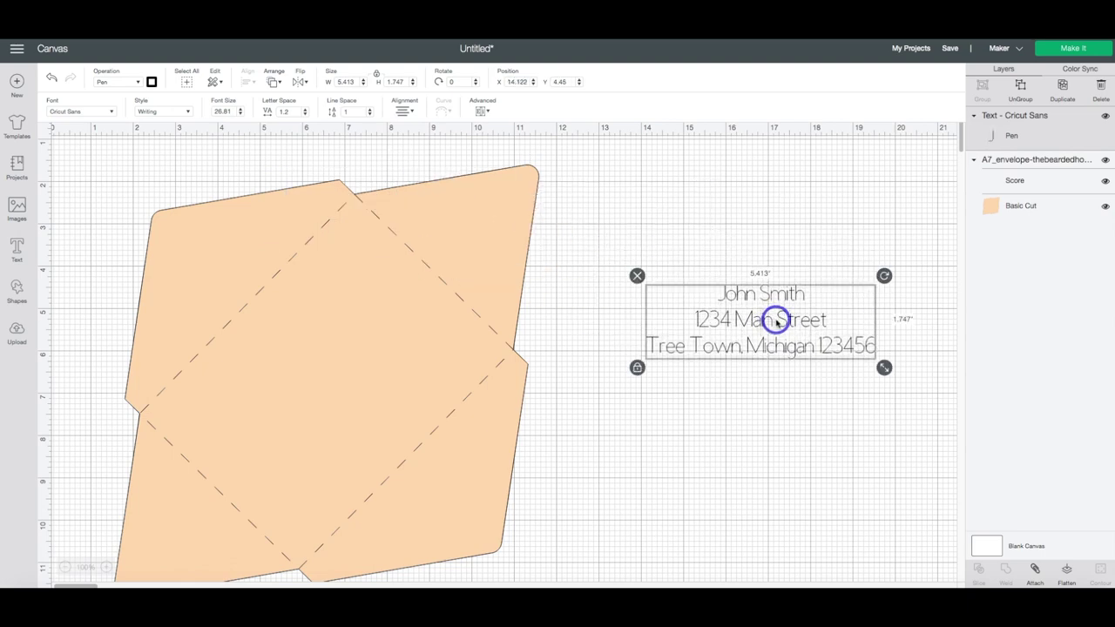
pyautogui.hotkey('ctrl', 'c')
pyautogui.hotkey('ctrl', 'v')
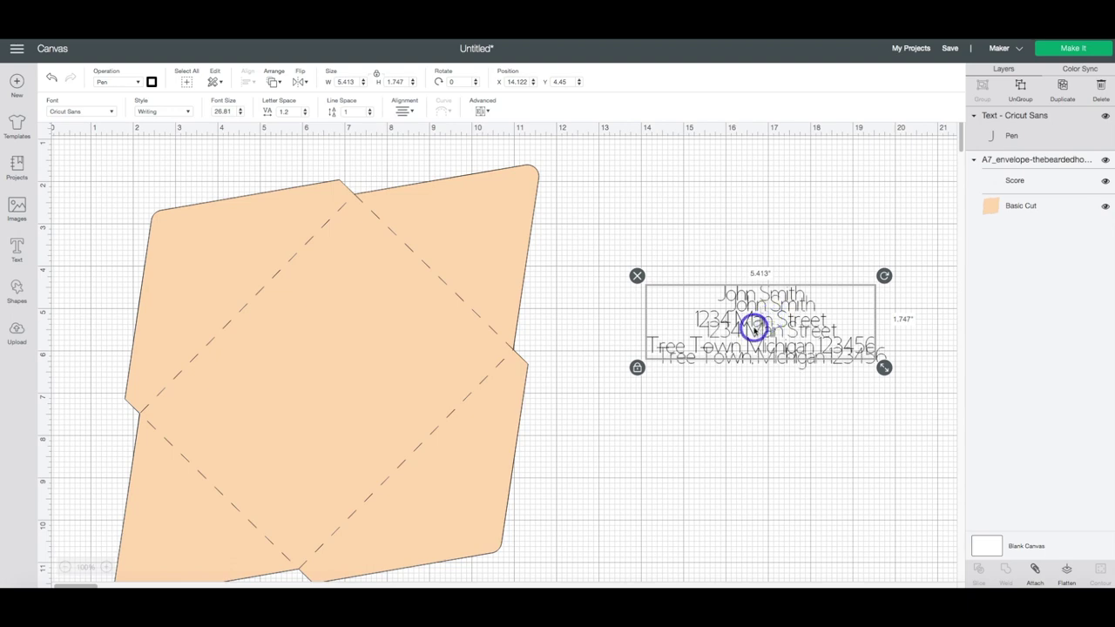
pyautogui.moveTo(772, 323); pyautogui.dragTo(755, 403)
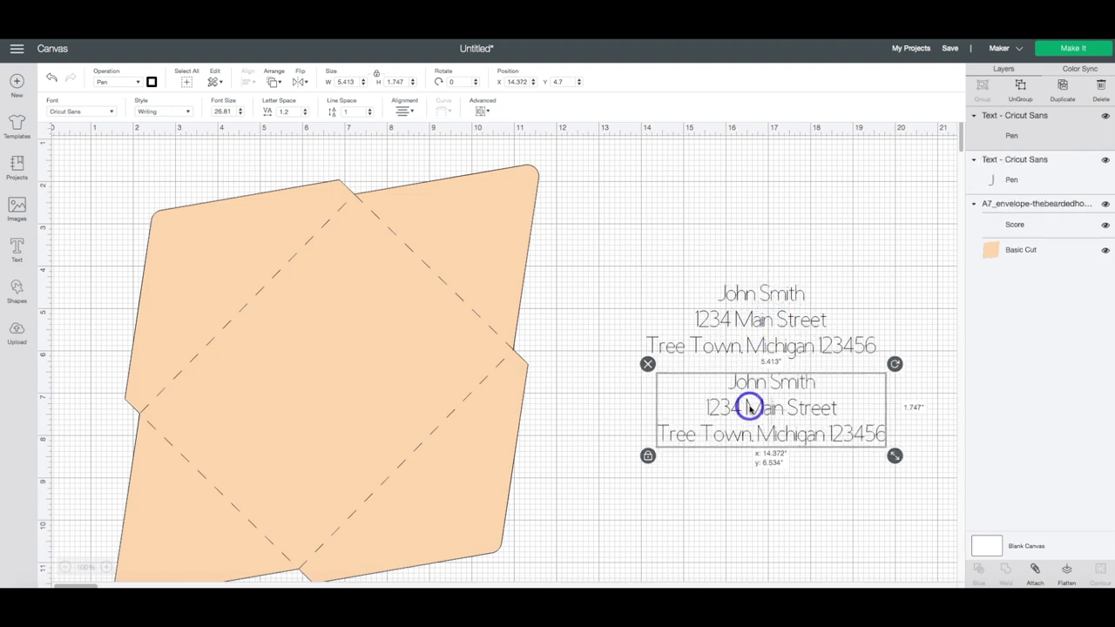
# - Replace the copy's name and street lines with the sender's return-address details
pyautogui.doubleClick(811, 385)
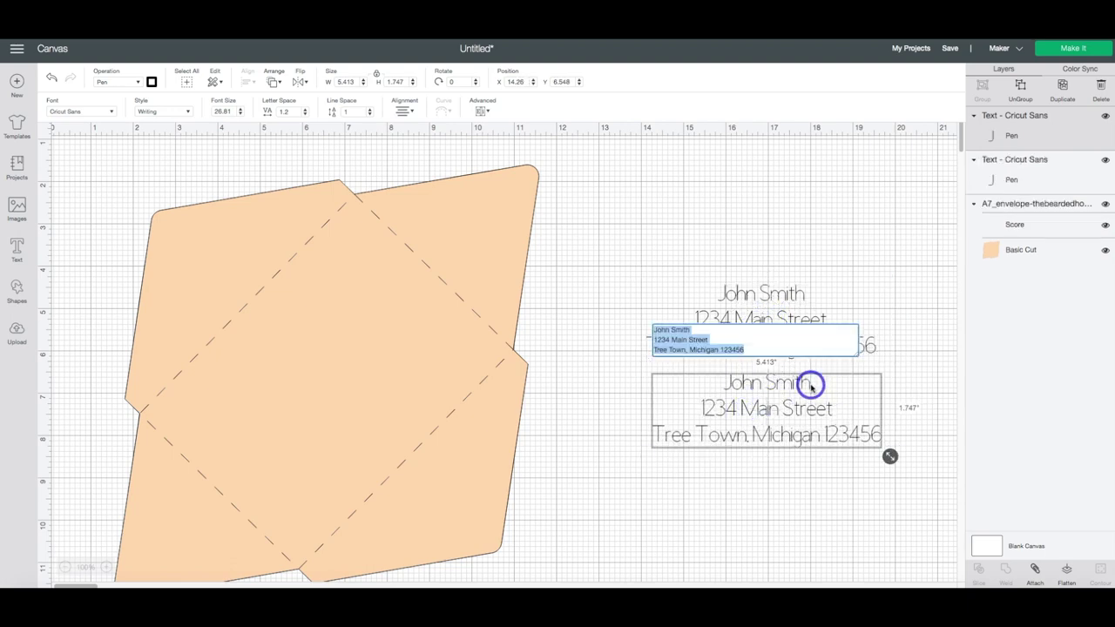
pyautogui.moveTo(697, 331); pyautogui.dragTo(618, 331)
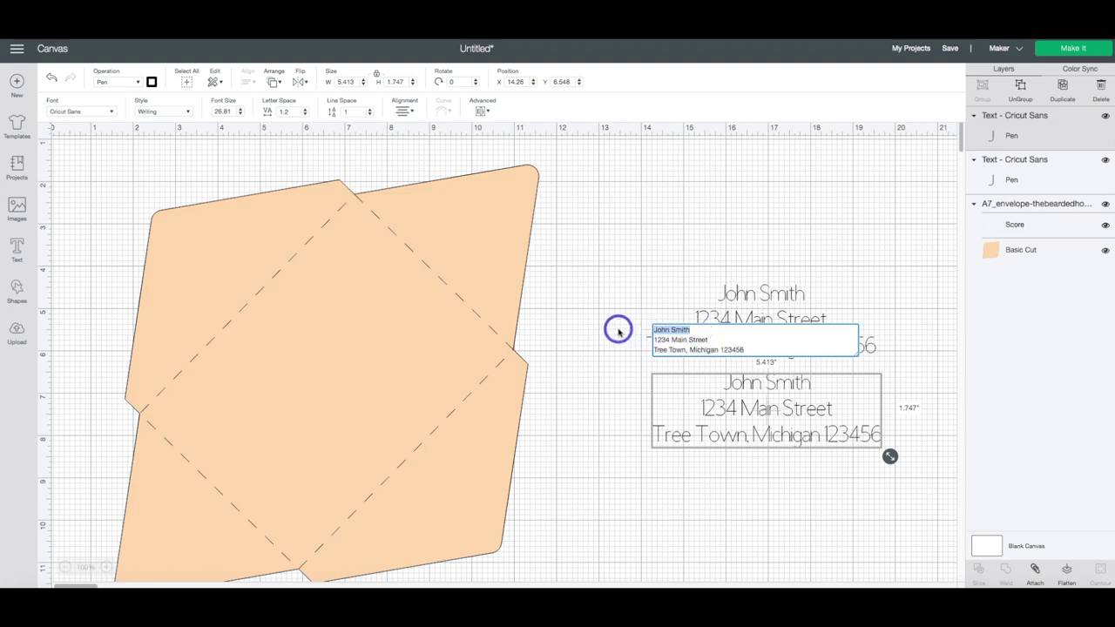
pyautogui.write('The Bearded Housewife')
pyautogui.moveTo(688, 339); pyautogui.dragTo(642, 339)
pyautogui.click(651, 331)
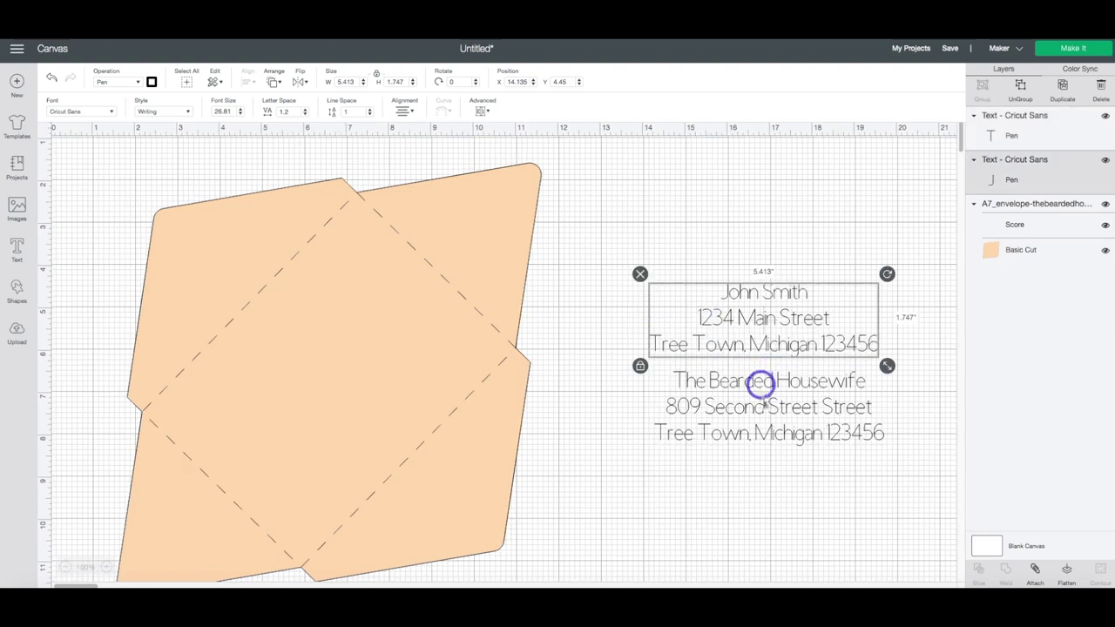
# - Rotate the envelope 45° and drag the recipient address onto its centre panel
pyautogui.click(85, 220)
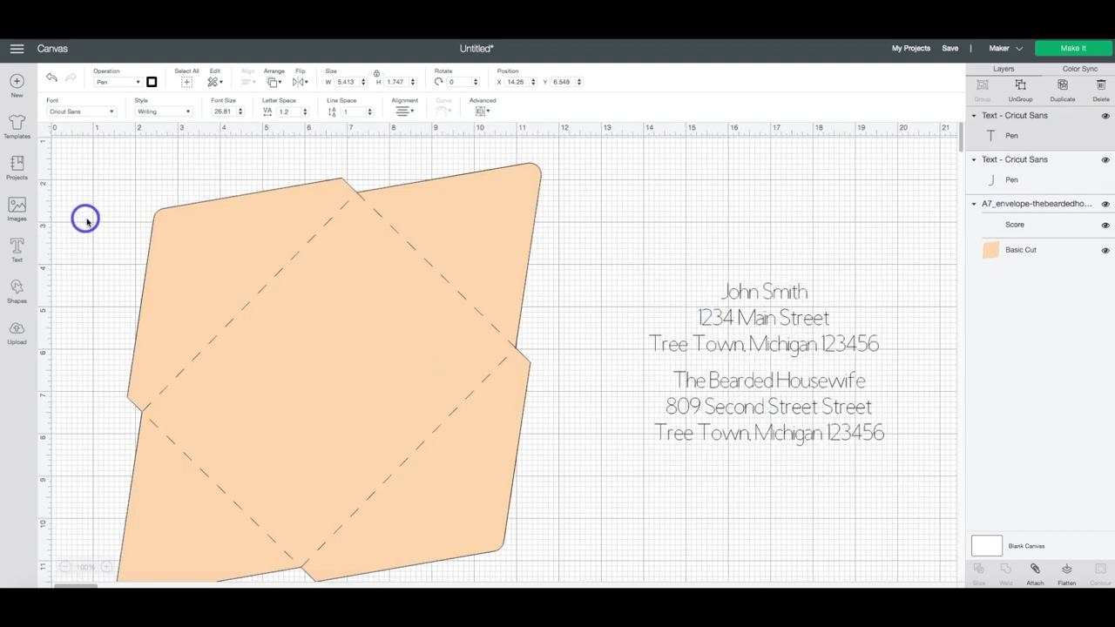
pyautogui.moveTo(110, 183); pyautogui.dragTo(521, 453)
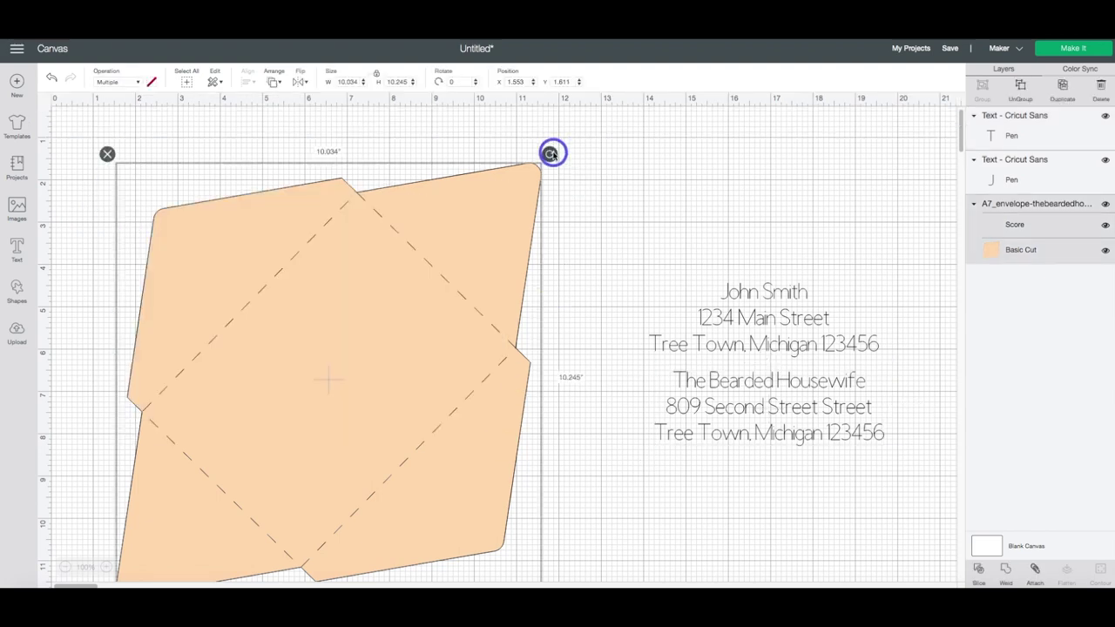
pyautogui.moveTo(550, 154); pyautogui.dragTo(621, 266)
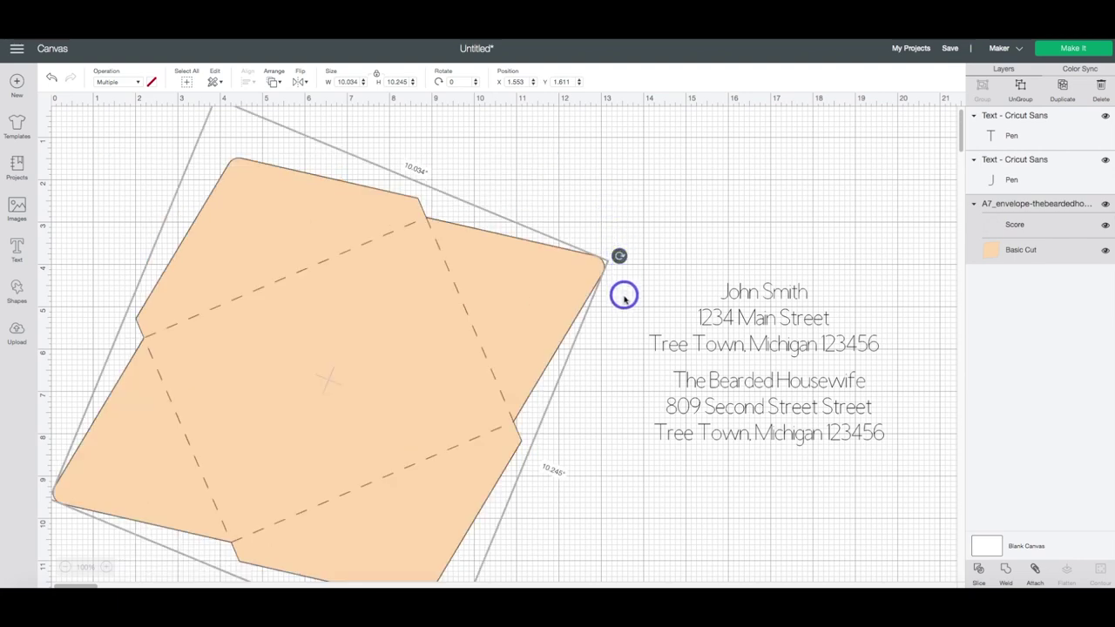
pyautogui.hotkey('ctrl', 'z')
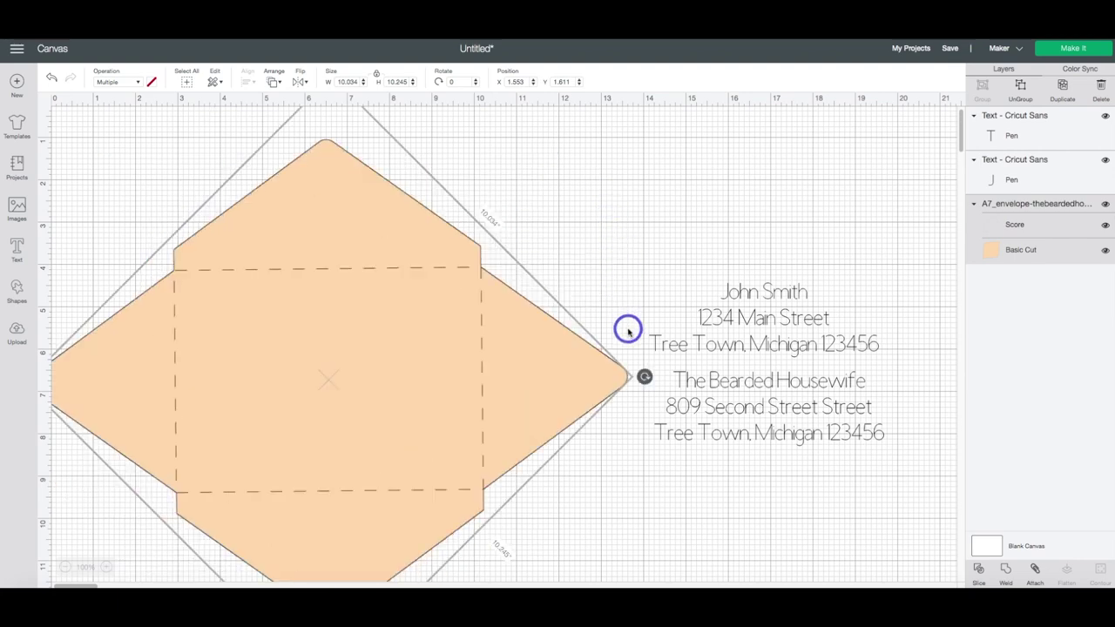
pyautogui.hotkey('ctrl', 'z')
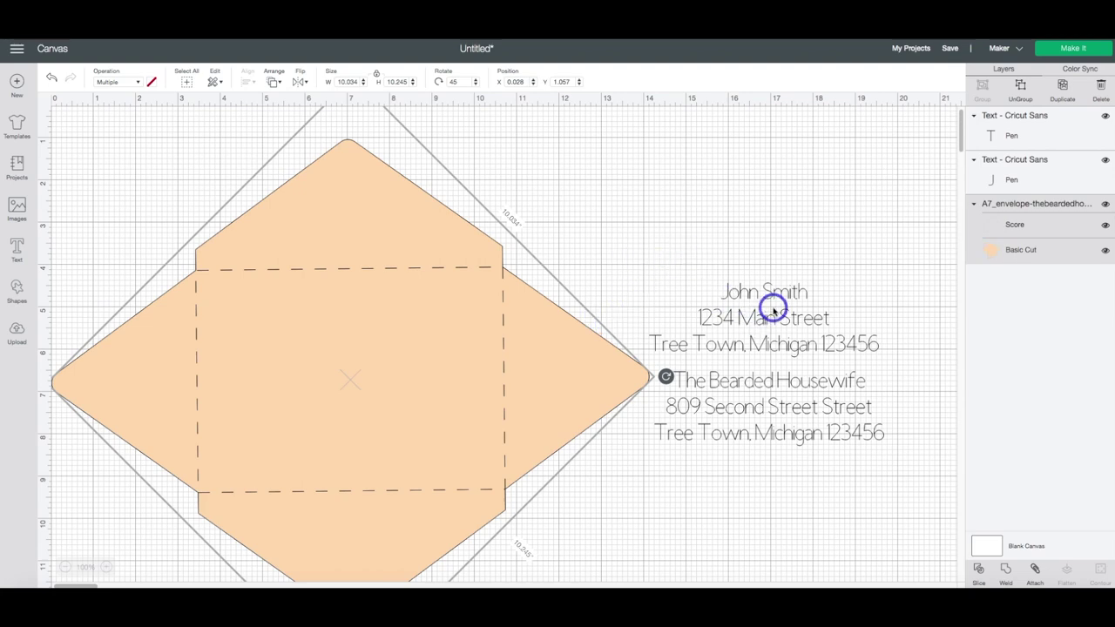
pyautogui.moveTo(773, 308); pyautogui.dragTo(373, 401)
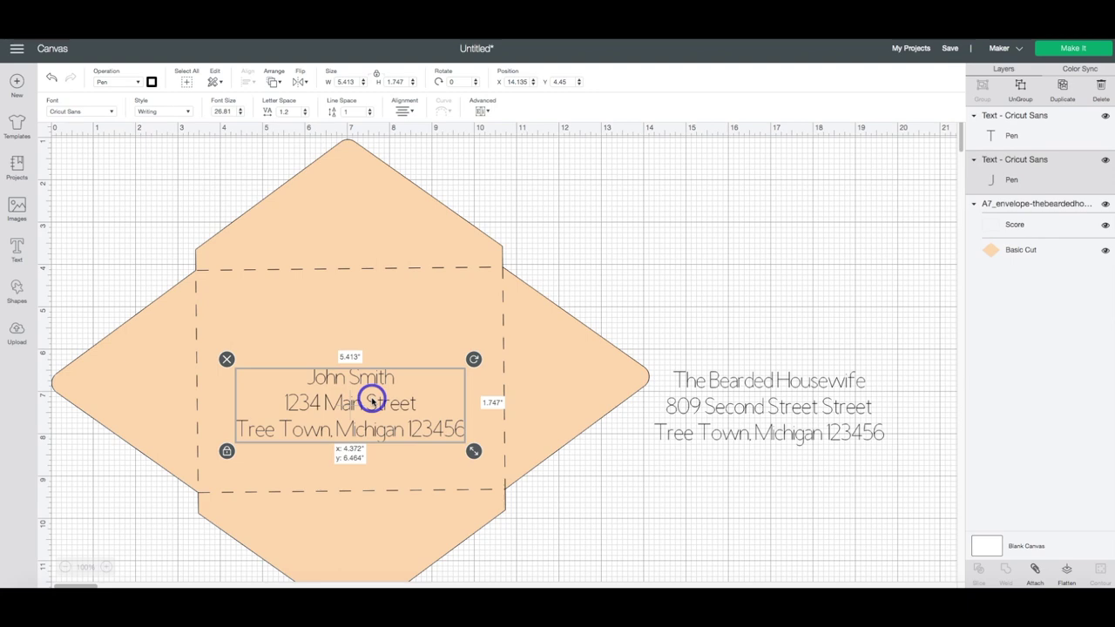
# - Drop the recipient address, then shrink the return address and turn it 180°
pyautogui.moveTo(372, 399); pyautogui.dragTo(372, 401)
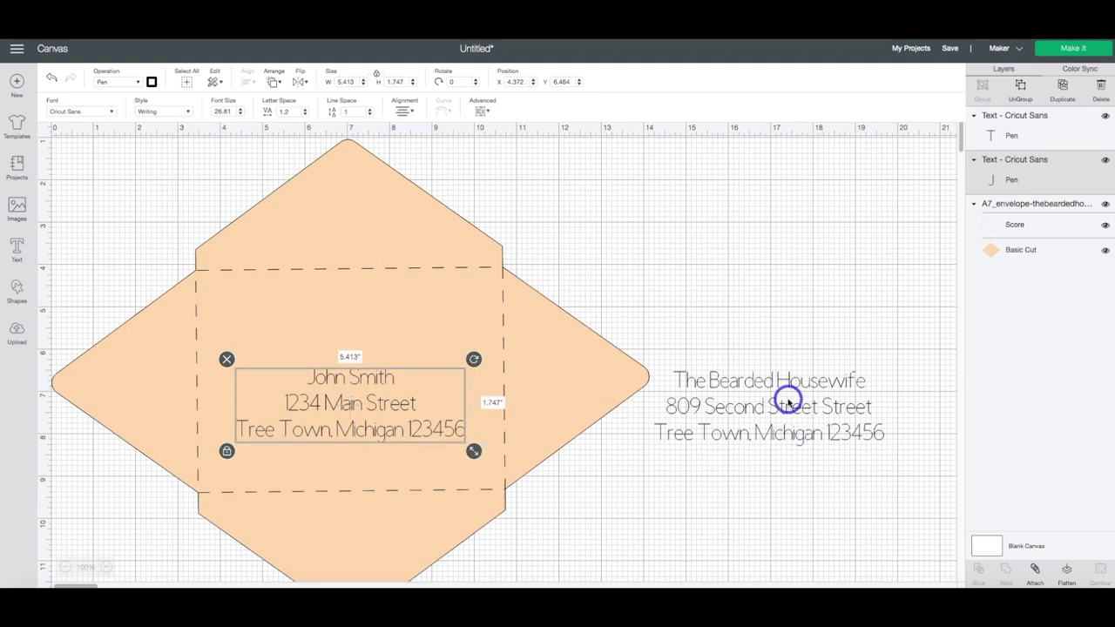
pyautogui.click(826, 394)
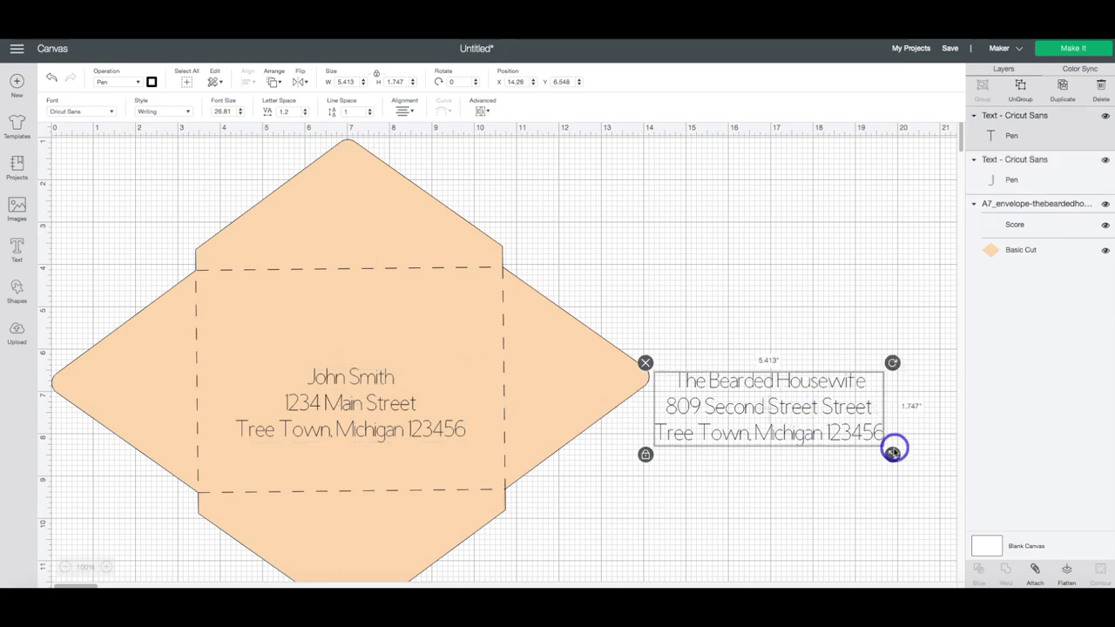
pyautogui.moveTo(893, 456); pyautogui.dragTo(798, 425)
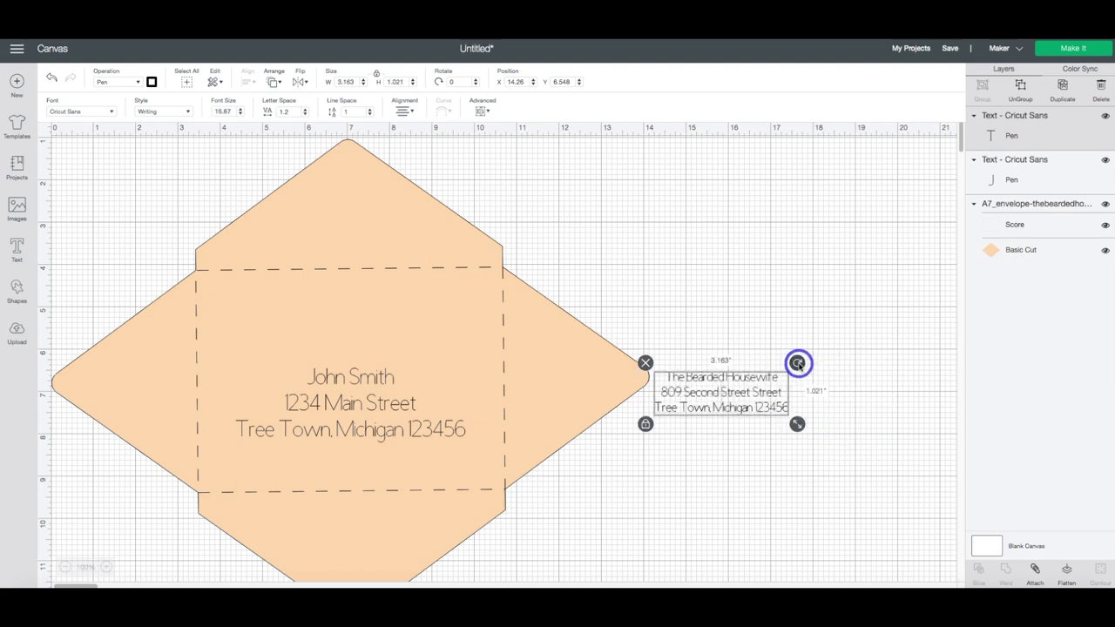
pyautogui.moveTo(803, 371); pyautogui.dragTo(656, 423)
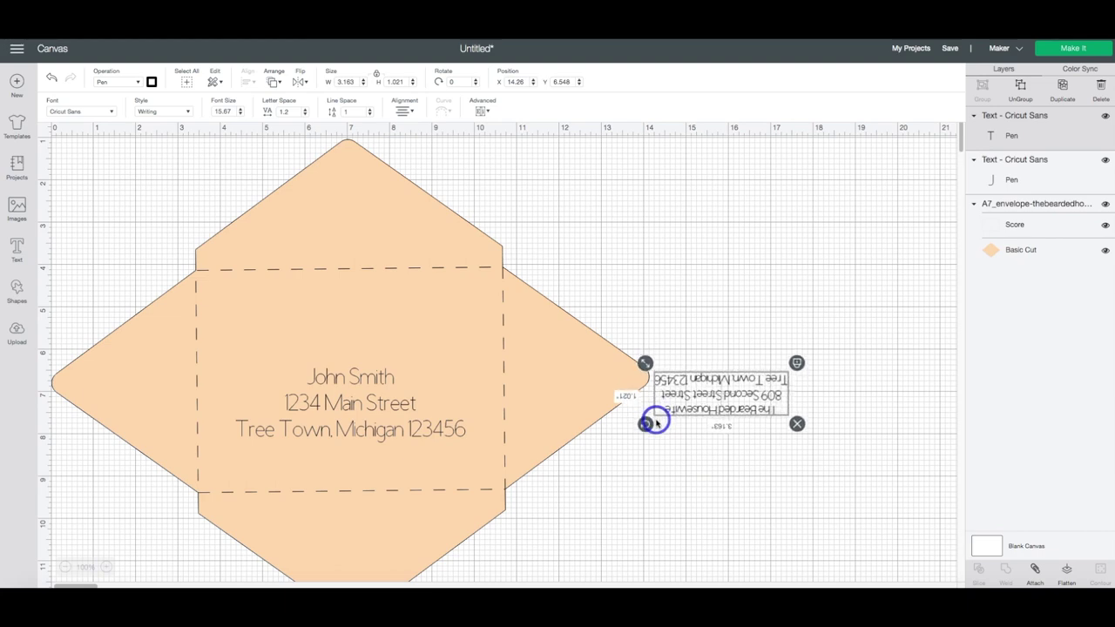
# - Position the upside-down return address on the envelope's top flap
pyautogui.moveTo(741, 392); pyautogui.dragTo(380, 238)
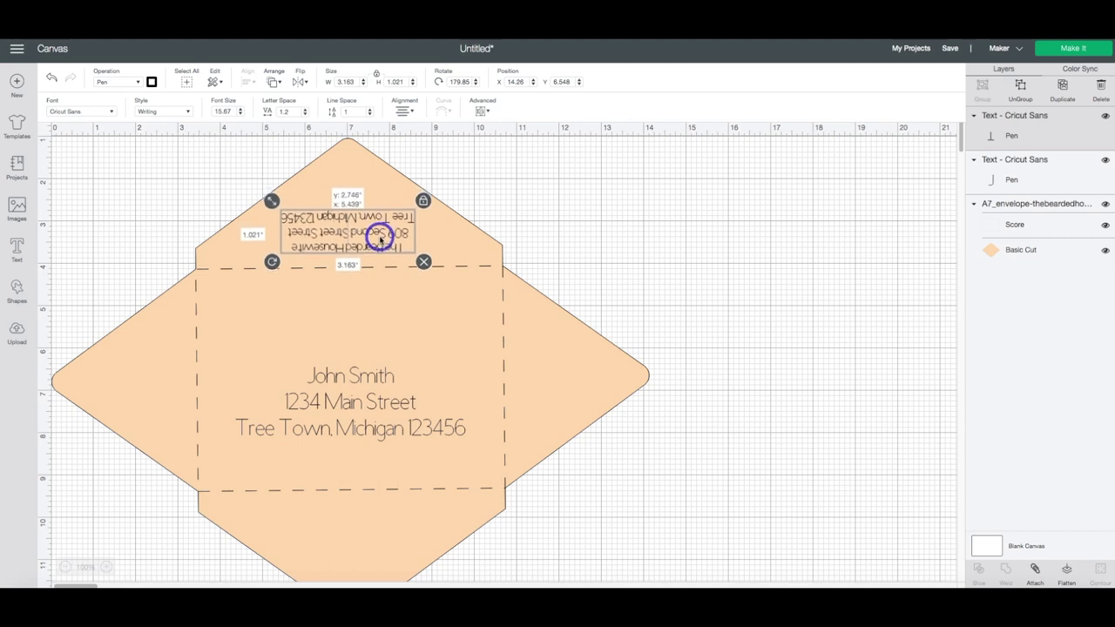
pyautogui.moveTo(380, 238); pyautogui.dragTo(384, 227)
pyautogui.click(380, 238)
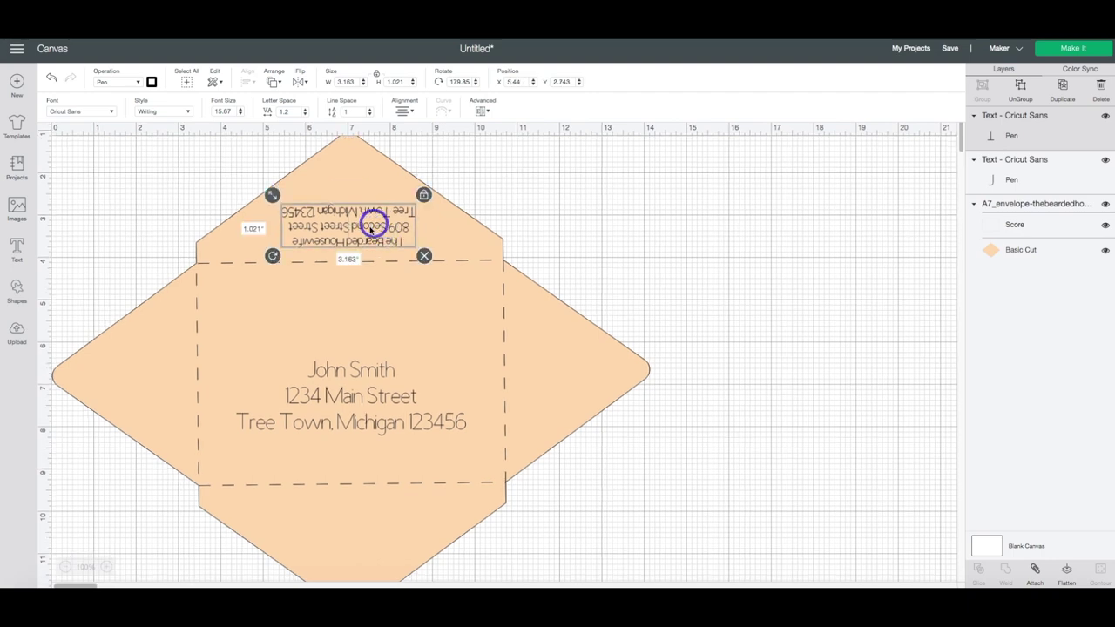
pyautogui.scroll(-1, 369, 374)
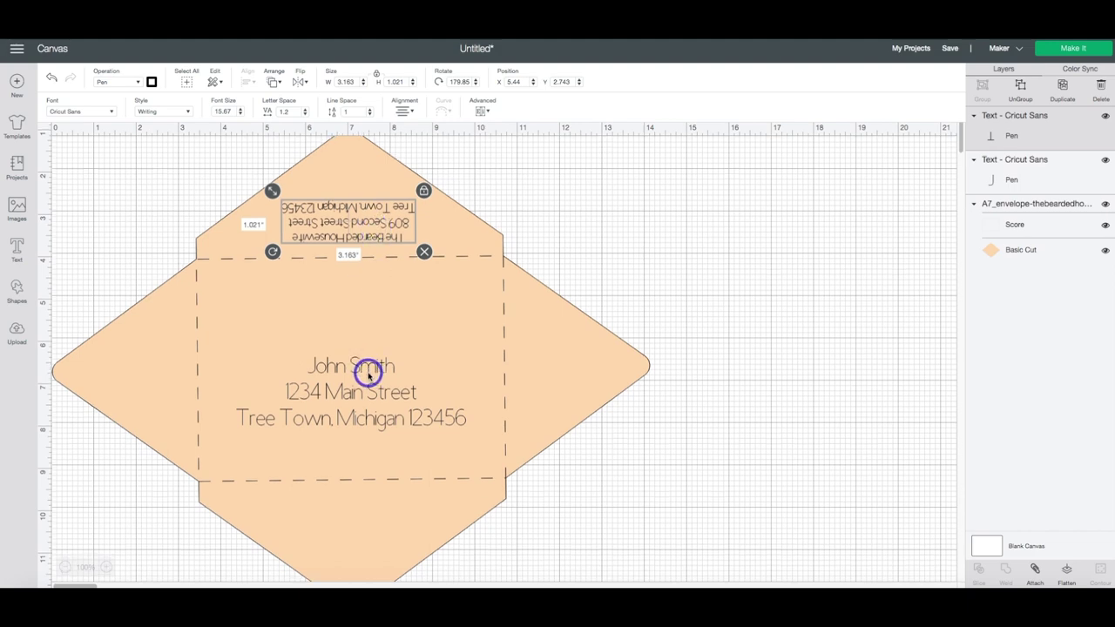
pyautogui.keyDown('shift'); pyautogui.click(366, 371); pyautogui.keyUp('shift')
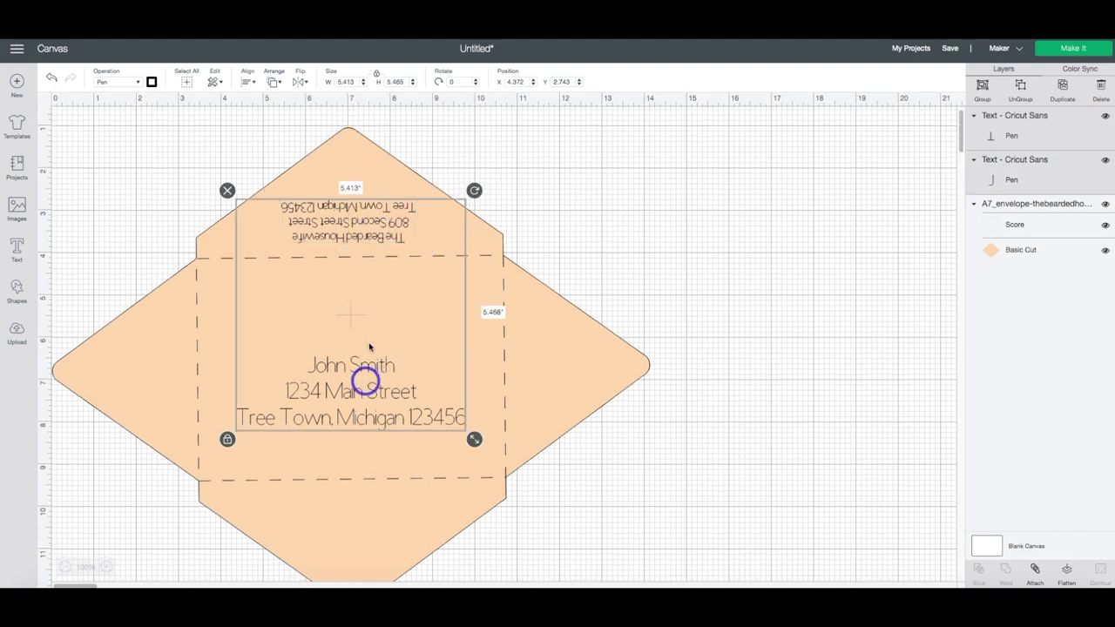
# - Align both addresses on the envelope and bring up the Make It mat preview
pyautogui.click(397, 219)
pyautogui.click(249, 82)
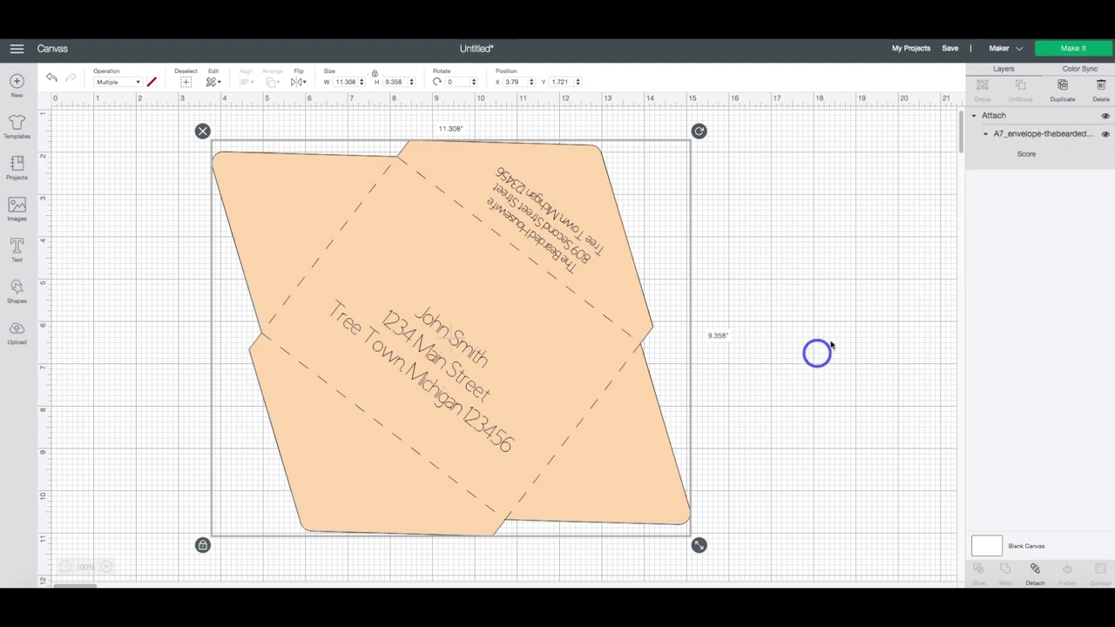
pyautogui.click(1074, 50)
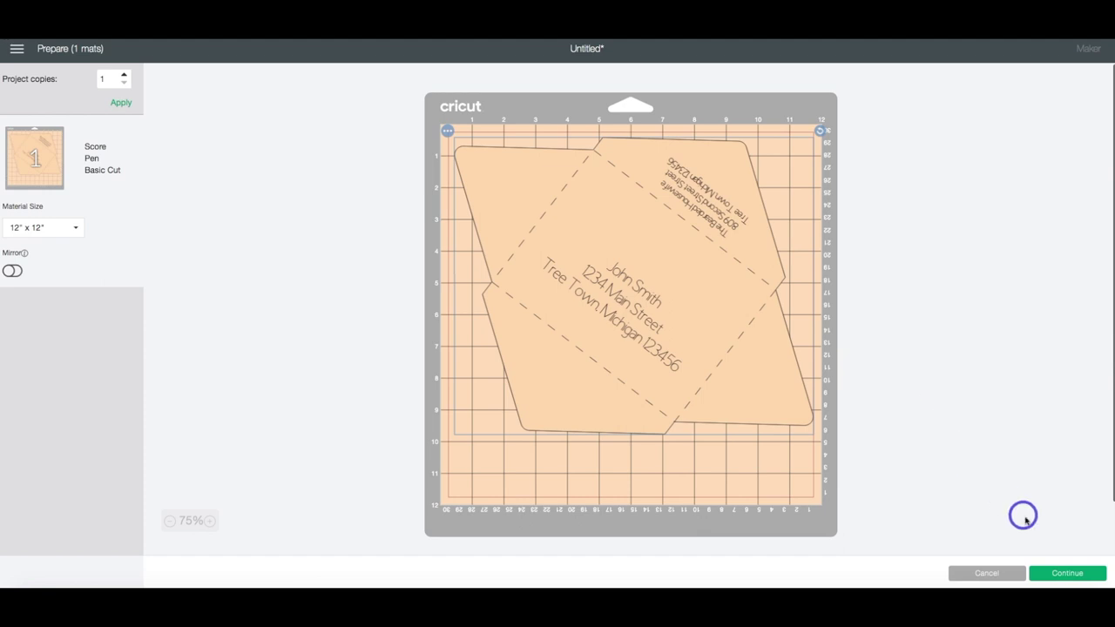
# - Continue from the 12" x 12" mat preview to the machine-connection step
pyautogui.click(1060, 573)
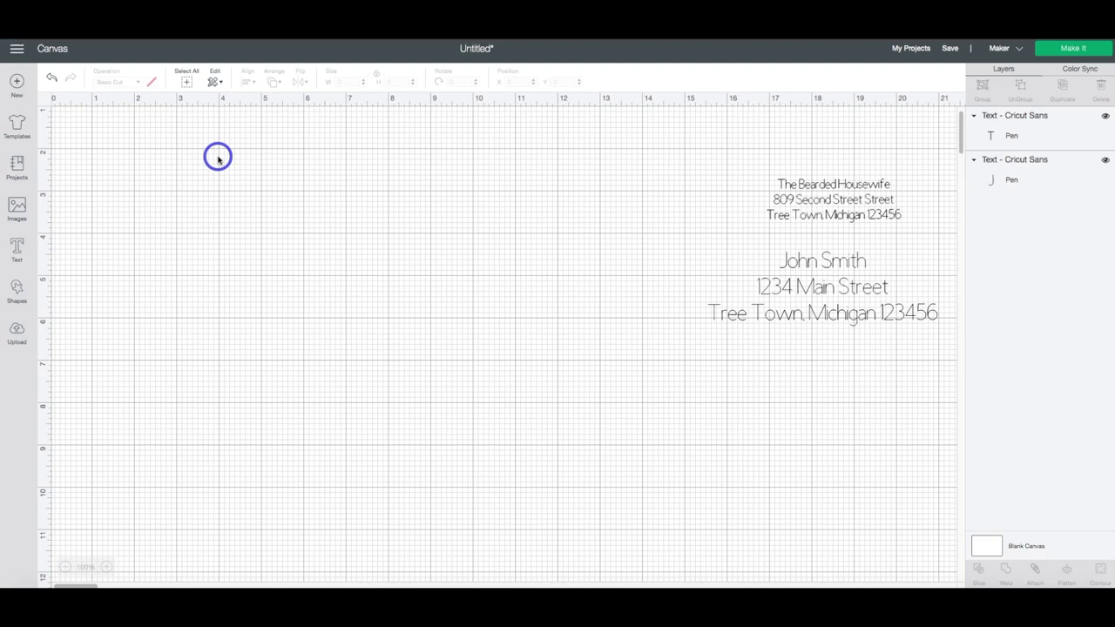
# - Open the basic Shapes list on the canvas holding only the two address layers
pyautogui.click(18, 293)
# - Add a square and resize it to a 9.75 x 3.88 inch rectangle
pyautogui.click(65, 210)
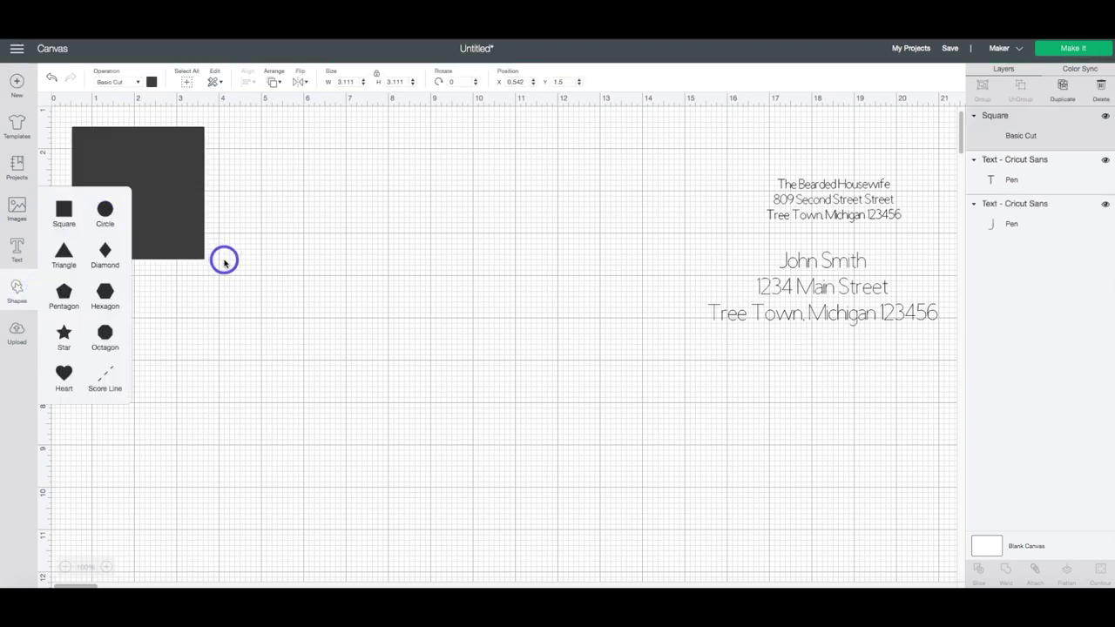
pyautogui.click(171, 247)
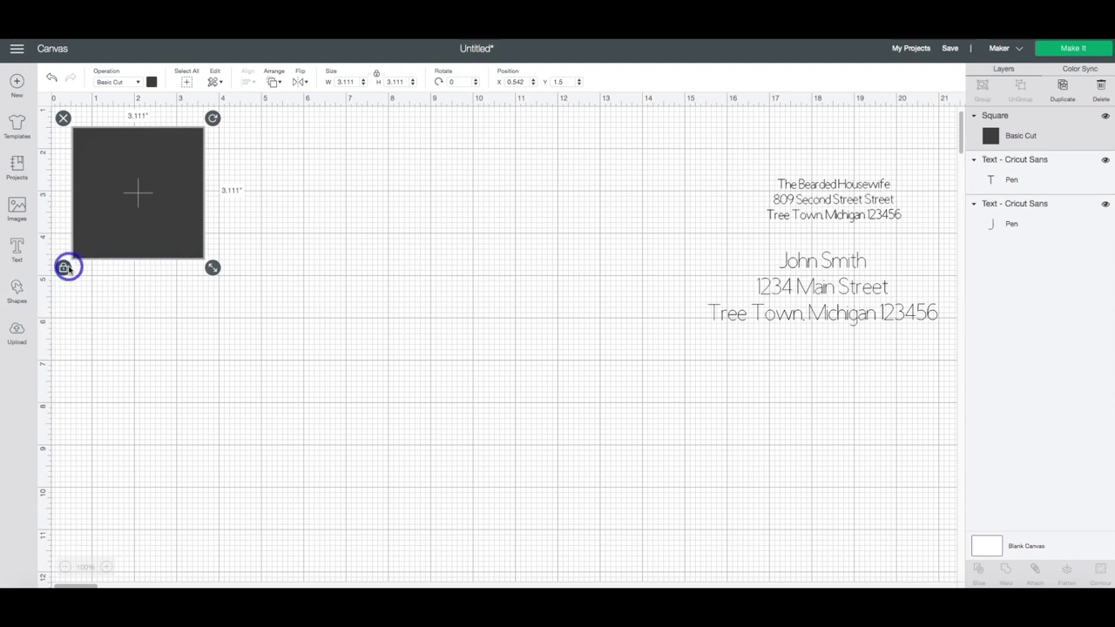
pyautogui.moveTo(193, 250); pyautogui.dragTo(295, 265)
pyautogui.click(441, 175)
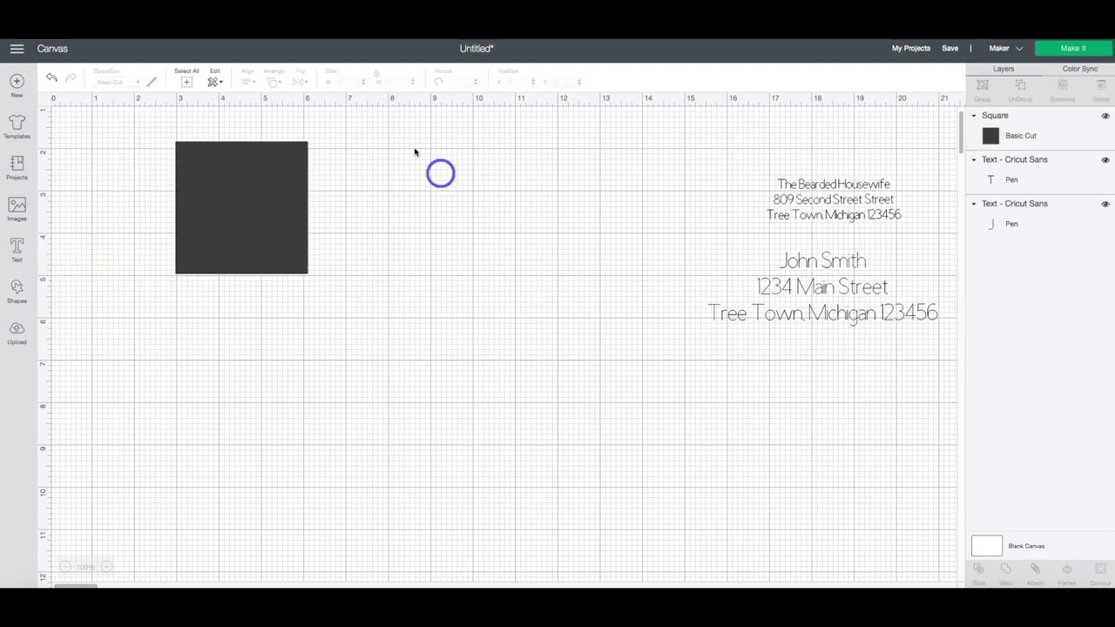
pyautogui.click(280, 198)
pyautogui.moveTo(403, 81); pyautogui.dragTo(392, 81)
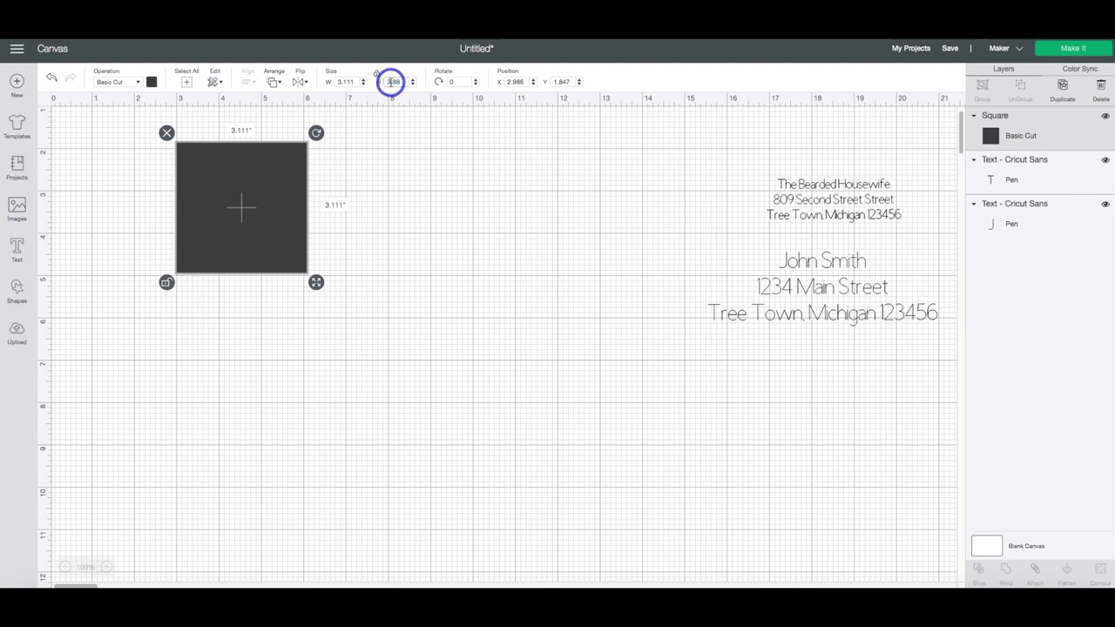
pyautogui.press('Return')
pyautogui.moveTo(353, 81); pyautogui.dragTo(319, 83)
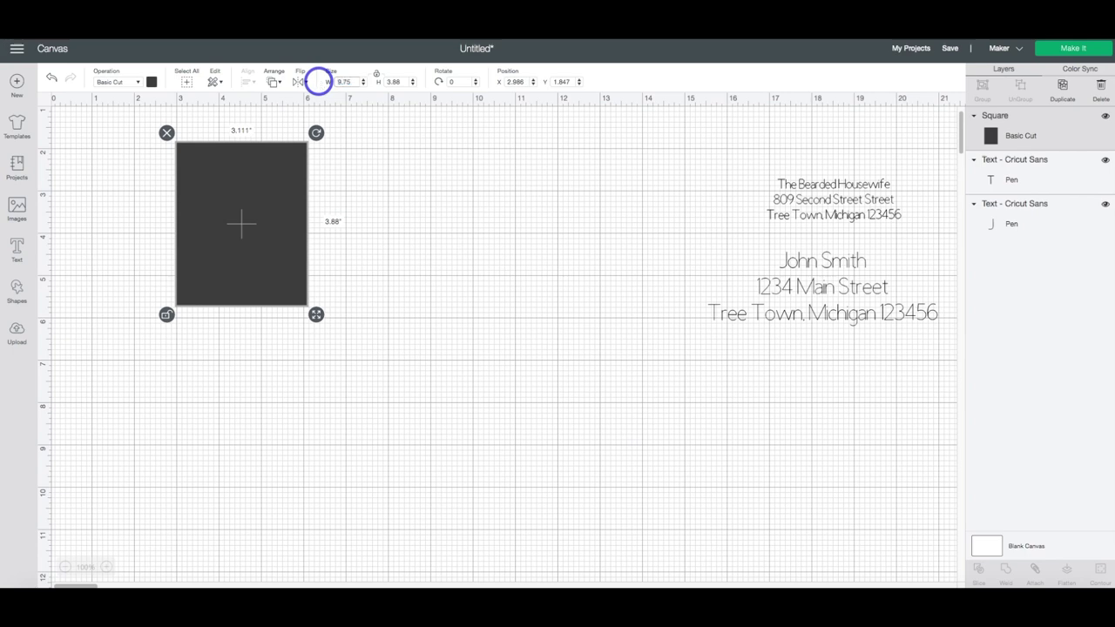
pyautogui.press('Return')
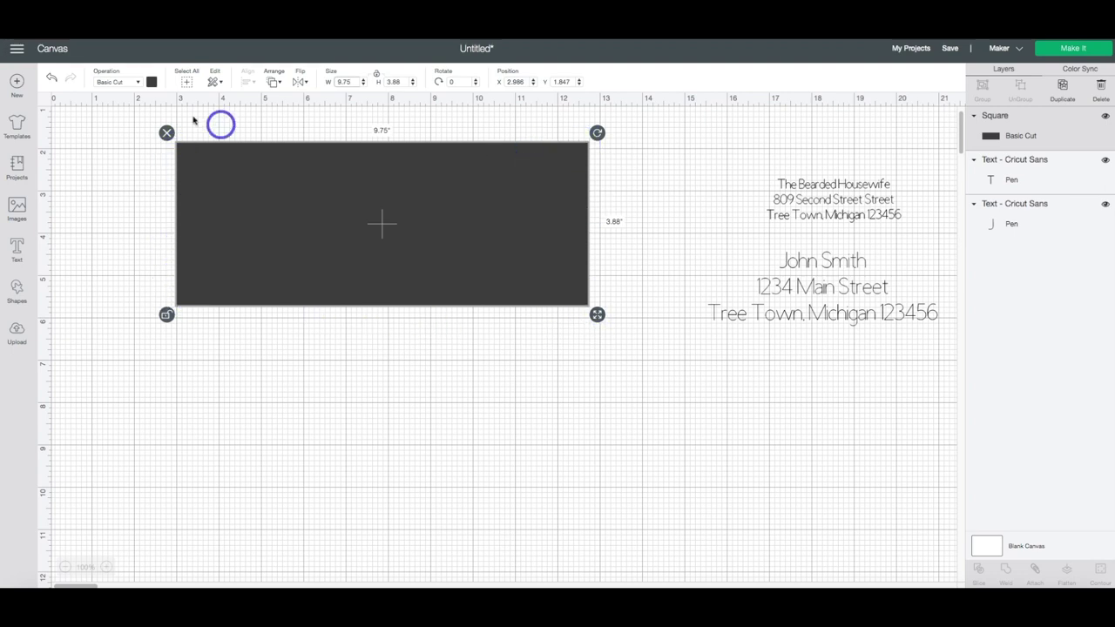
# - Colour the rectangle white and move the recipient address onto it
pyautogui.click(152, 82)
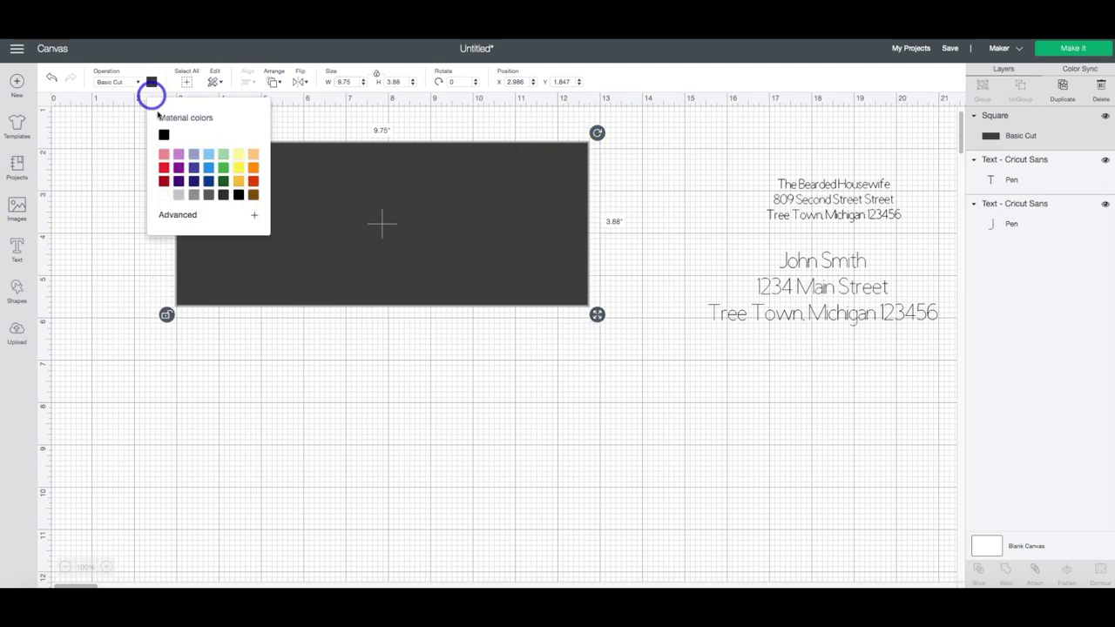
pyautogui.click(164, 194)
pyautogui.moveTo(825, 280); pyautogui.dragTo(403, 252)
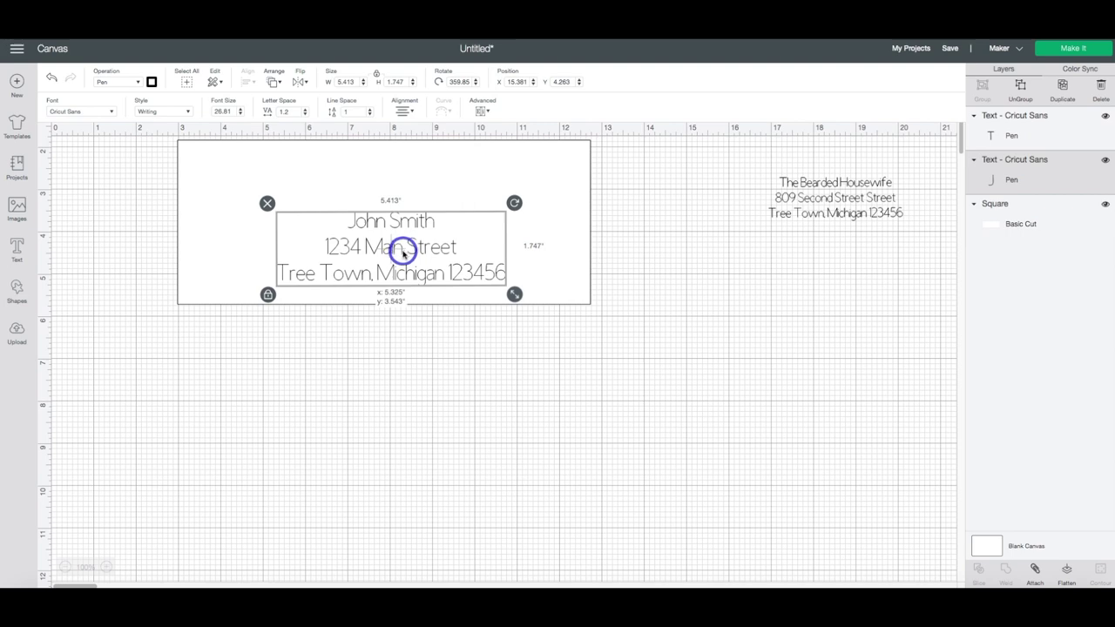
# - Centre the recipient address horizontally on the envelope rectangle
pyautogui.click(443, 301)
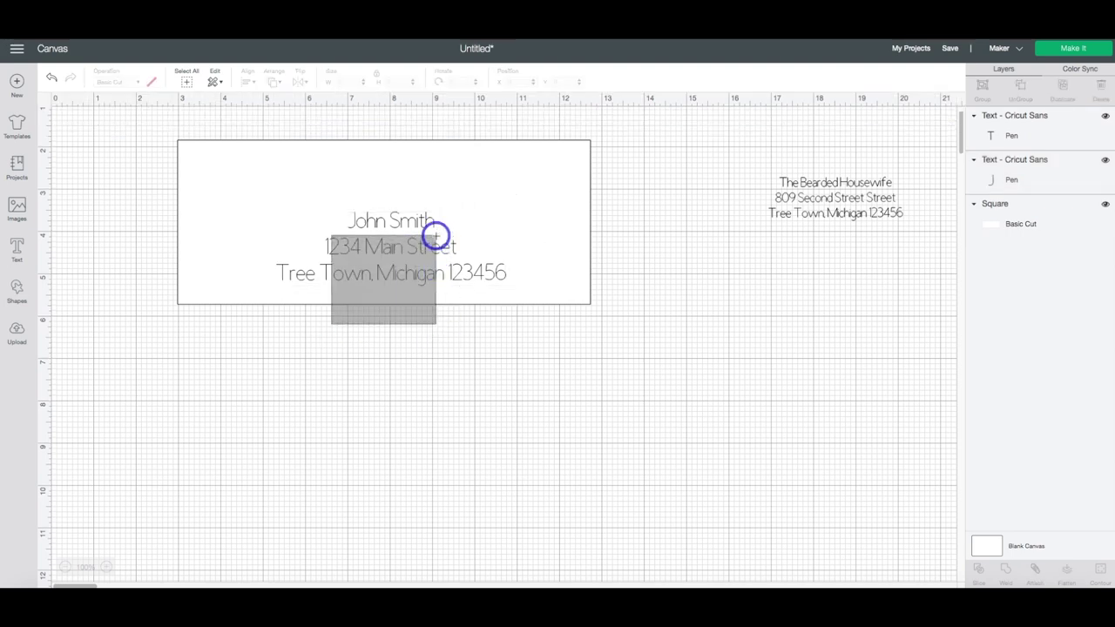
pyautogui.keyDown('shift'); pyautogui.click(361, 149); pyautogui.keyUp('shift')
pyautogui.click(247, 85)
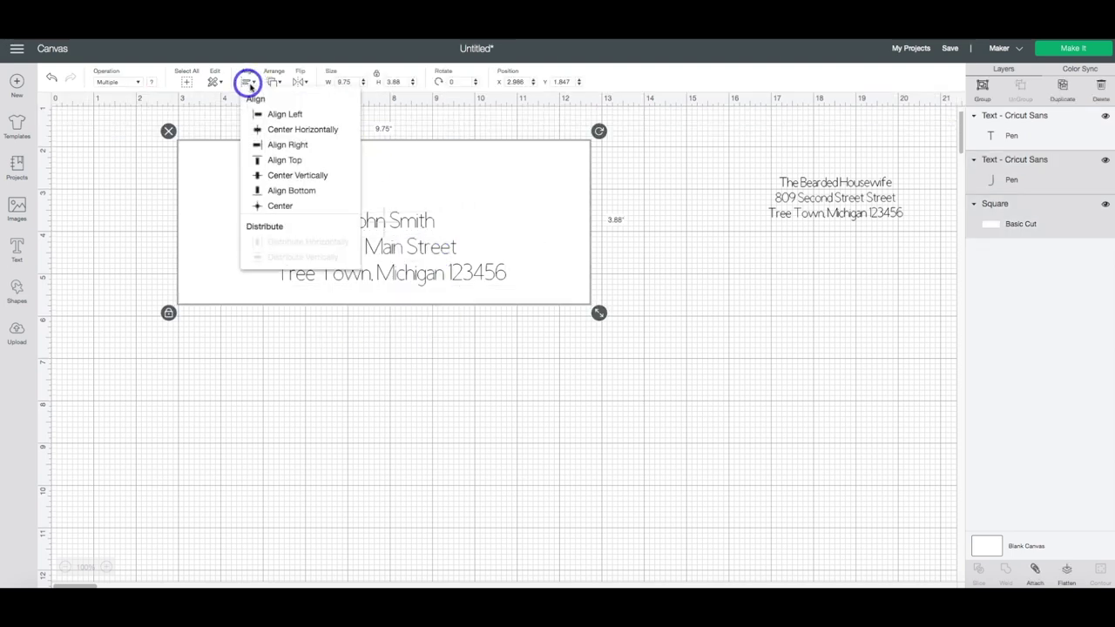
pyautogui.click(307, 130)
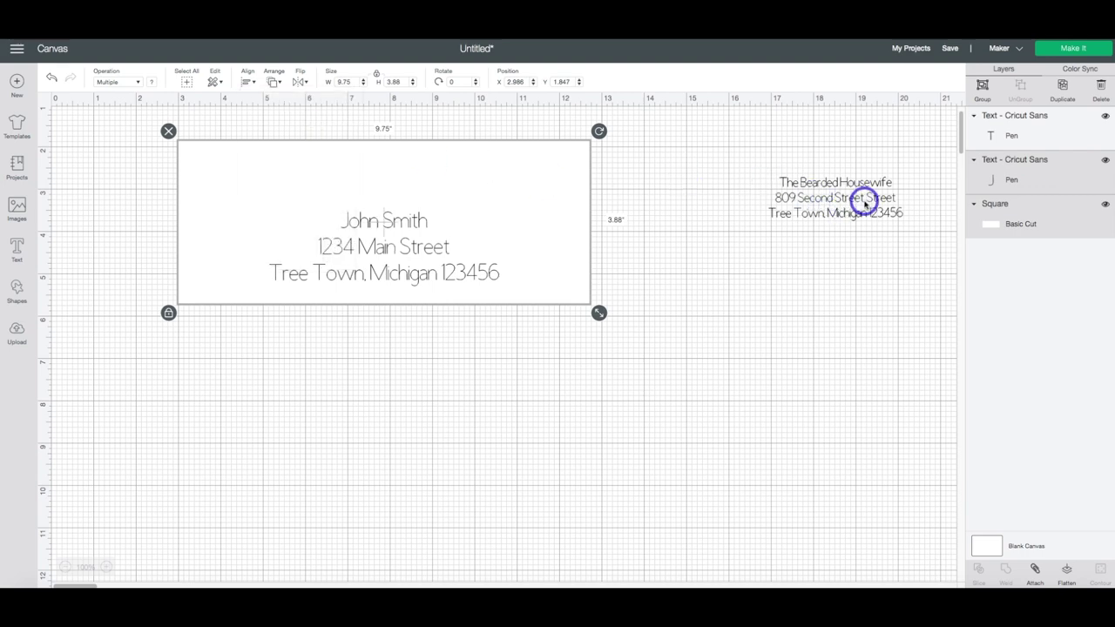
# - Move the return address onto the envelope's top-left corner
pyautogui.click(842, 210)
pyautogui.moveTo(874, 206); pyautogui.dragTo(536, 211)
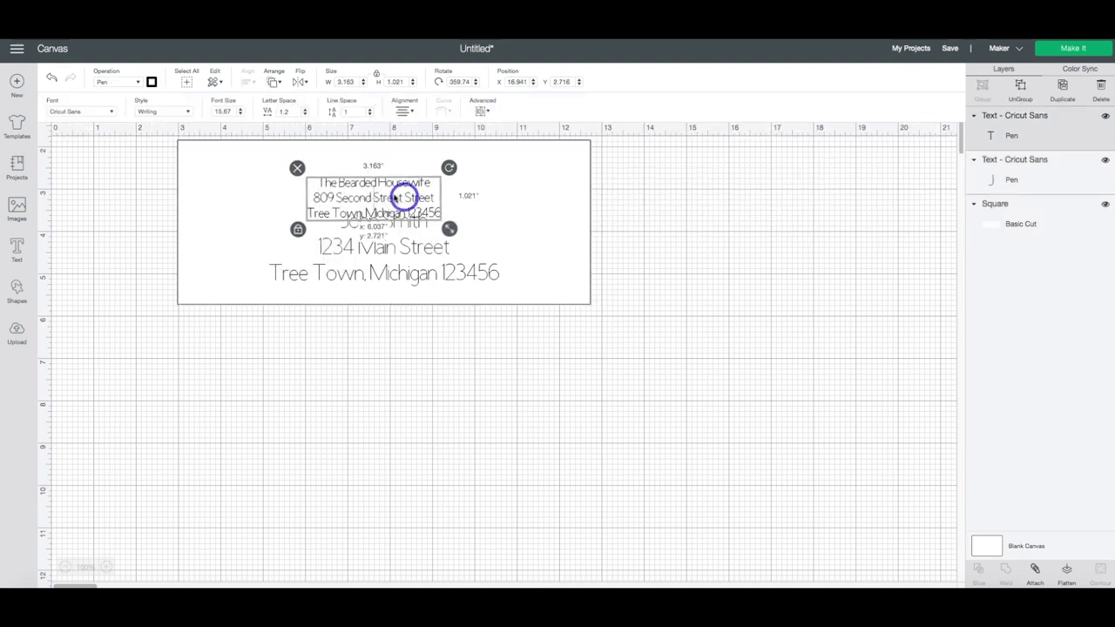
pyautogui.moveTo(394, 198); pyautogui.dragTo(293, 174)
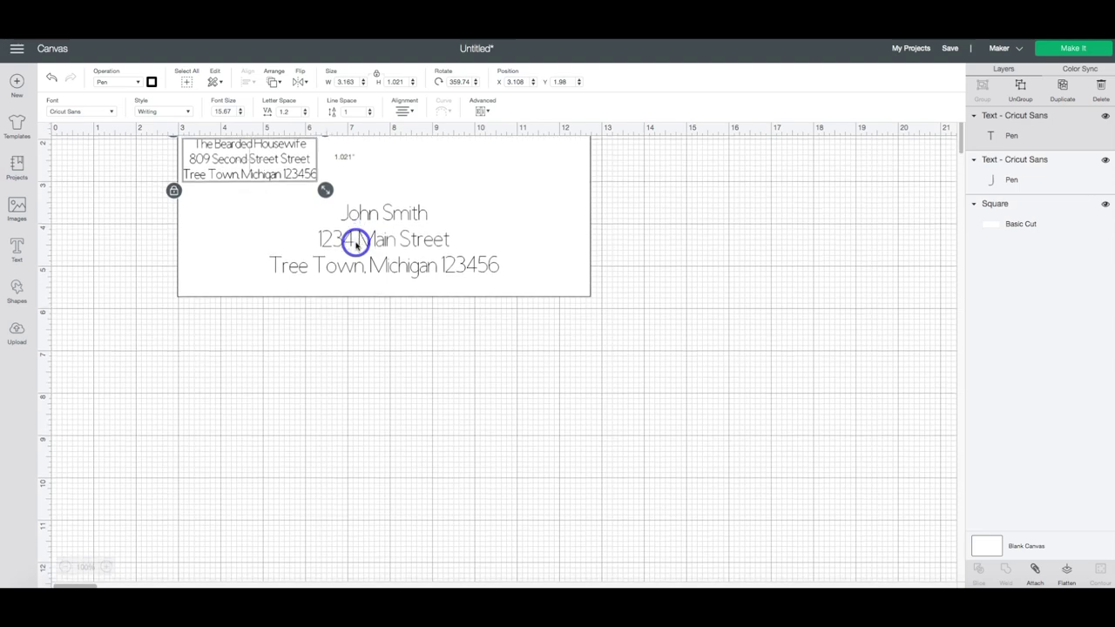
pyautogui.scroll(2, 355, 245)
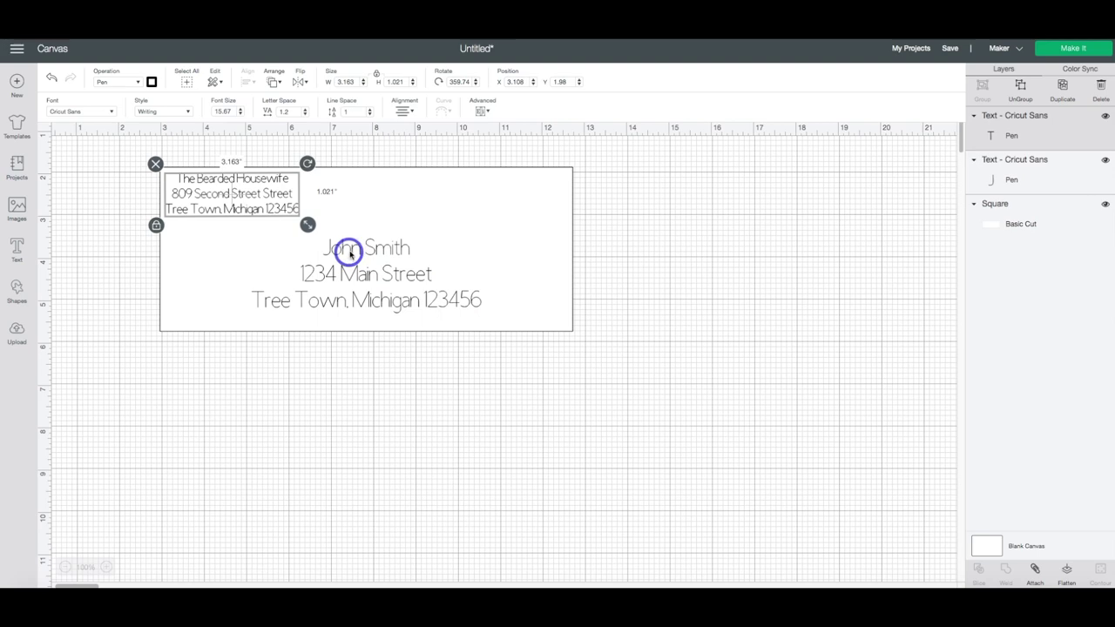
# - Attach the recipient and return address text layers together, then deselect them
pyautogui.hscroll(-1, 266, 202)
pyautogui.hscroll(-1, 266, 202)
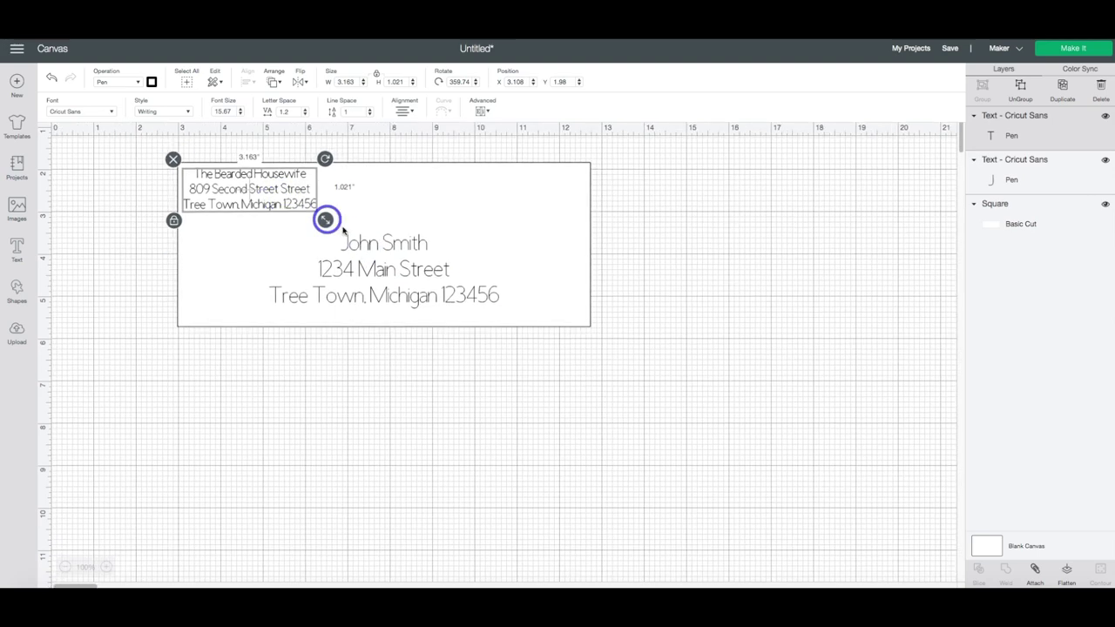
pyautogui.click(382, 251)
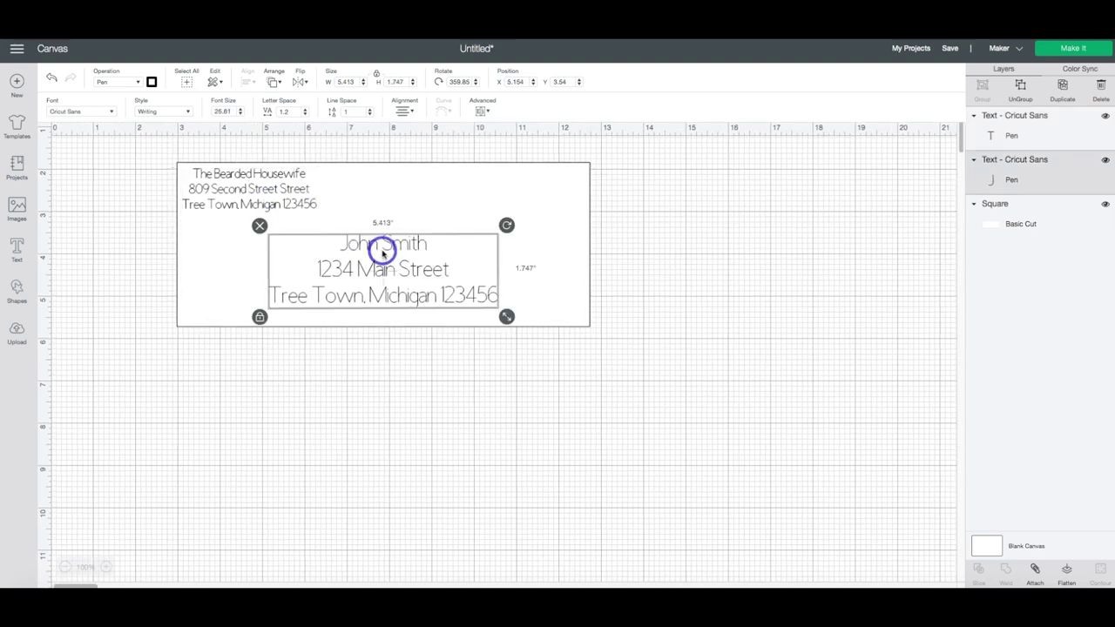
pyautogui.keyDown('shift'); pyautogui.click(281, 190); pyautogui.keyUp('shift')
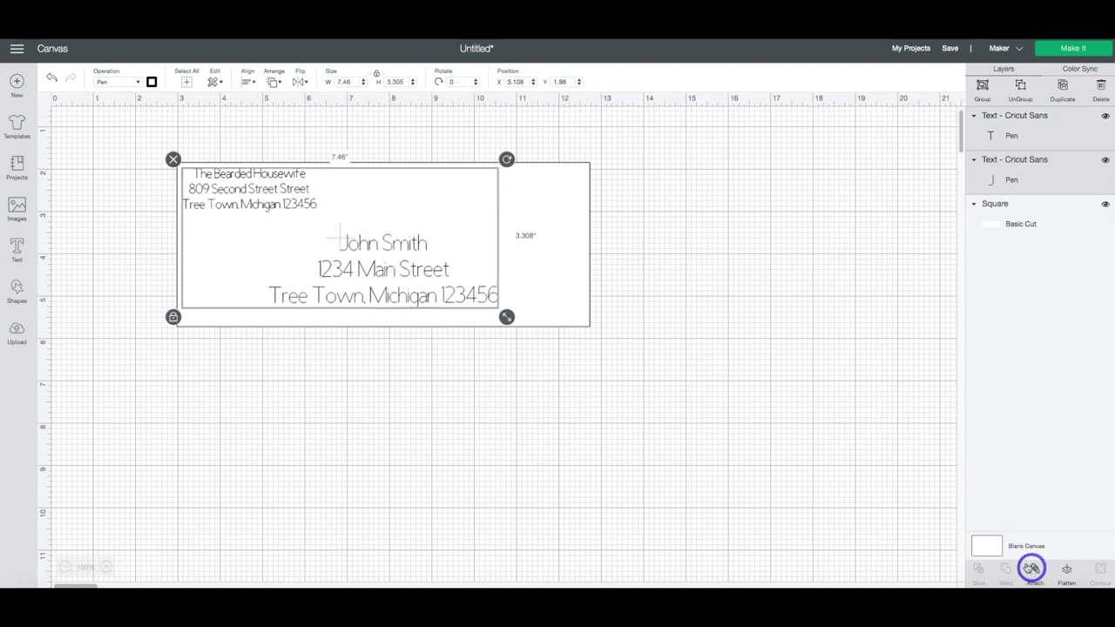
pyautogui.click(783, 371)
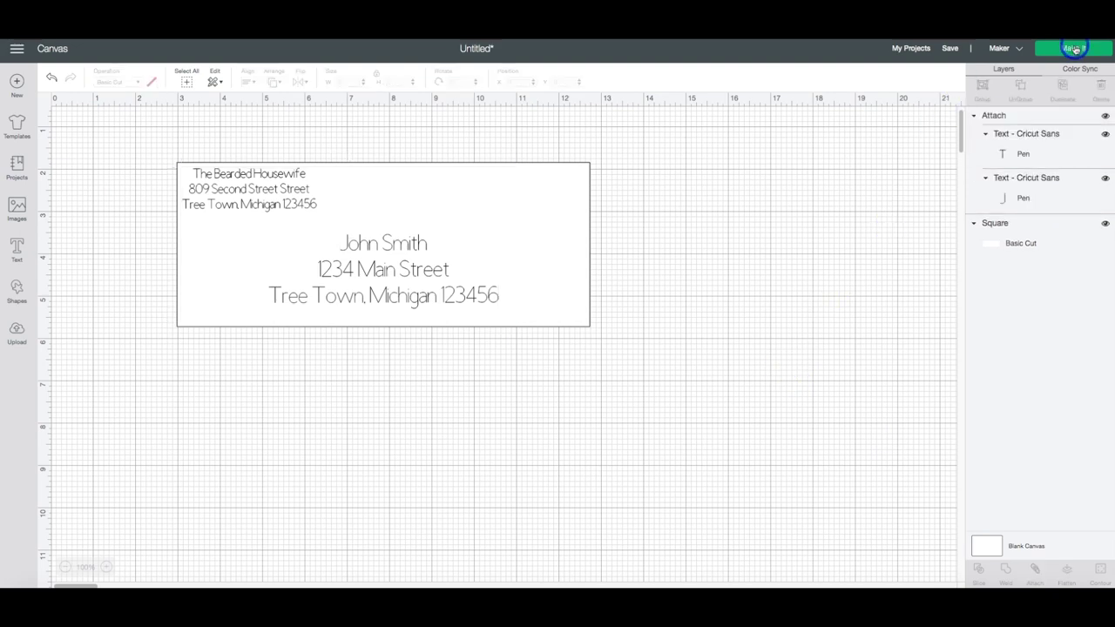
pyautogui.click(1075, 48)
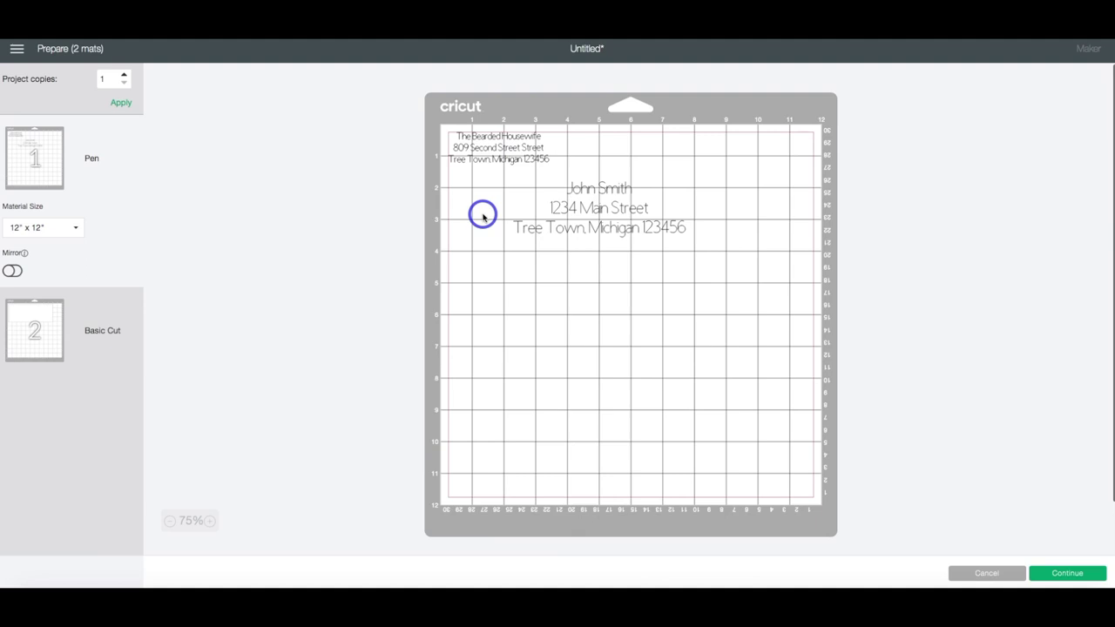
# - Move the envelope rectangle from mat 2 onto mat 1 with the addresses
pyautogui.click(40, 317)
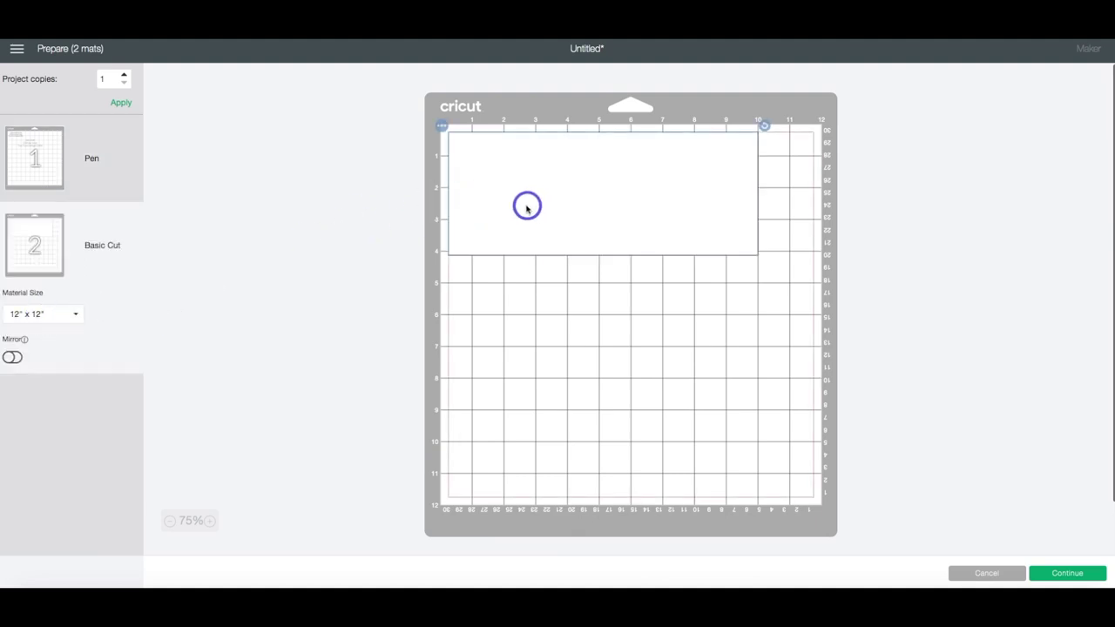
pyautogui.click(442, 126)
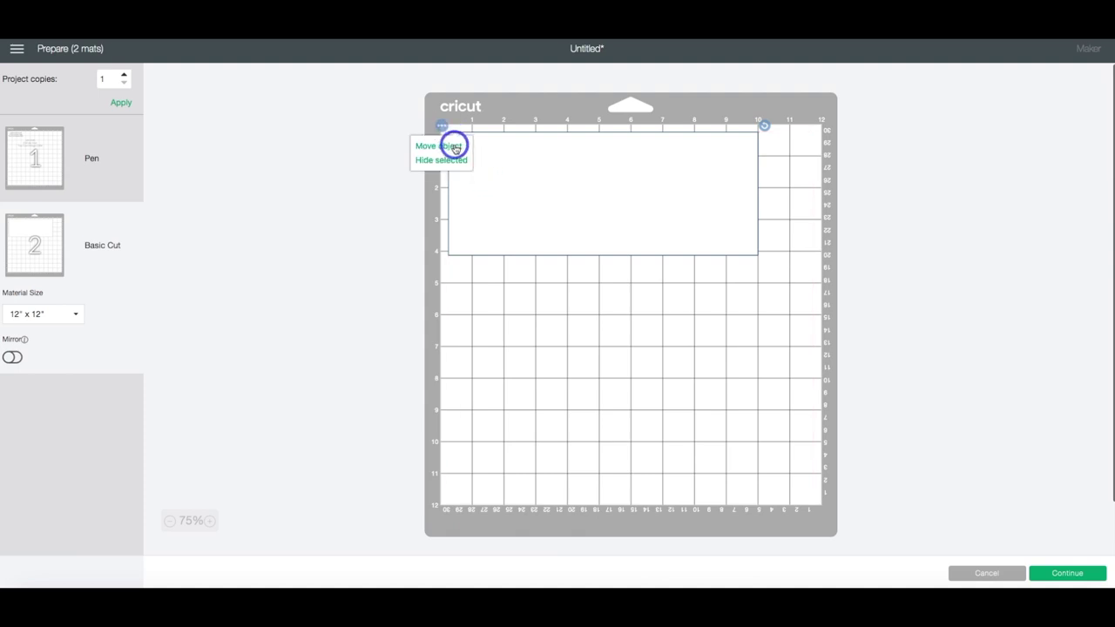
pyautogui.click(454, 148)
pyautogui.click(398, 168)
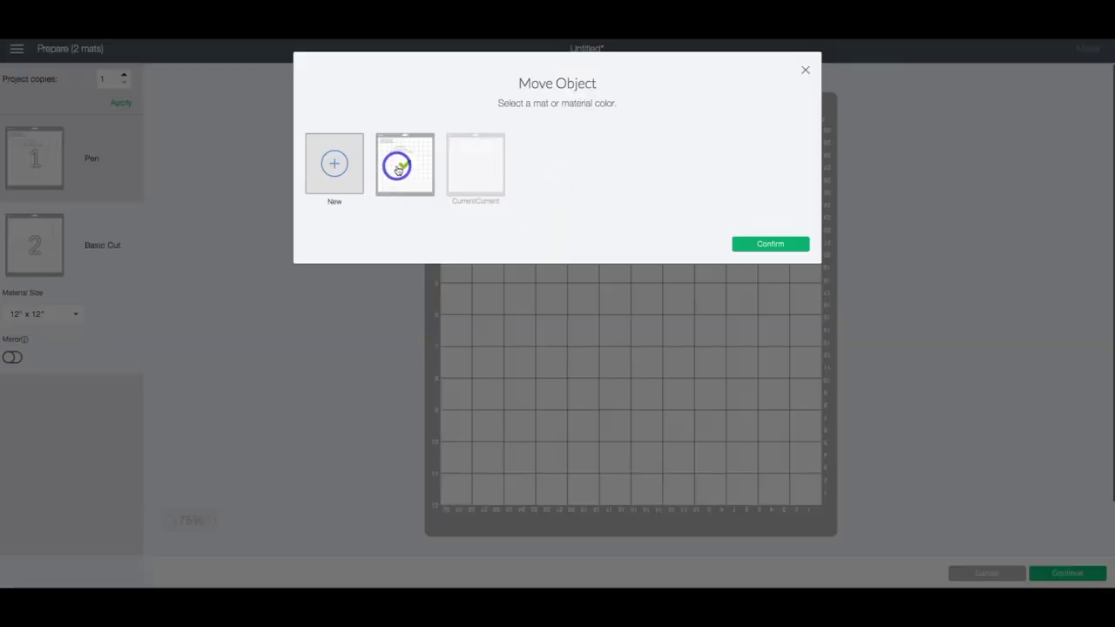
pyautogui.click(781, 243)
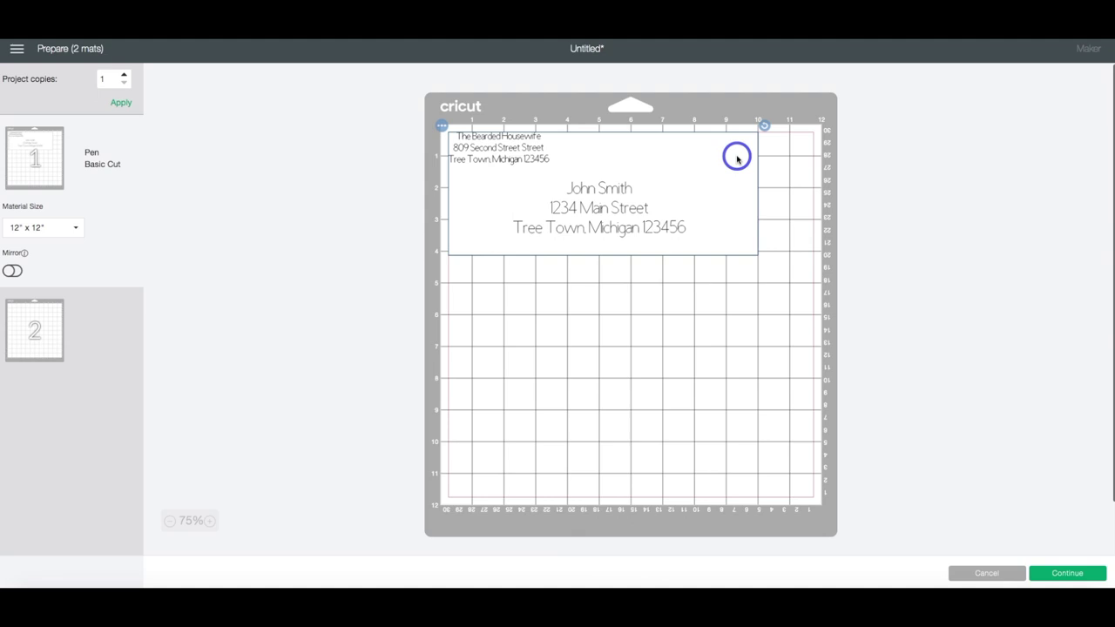
# - Shift the envelope outline and attached addresses down and right so the addresses sit inside it
pyautogui.scroll(-2, 737, 159)
pyautogui.scroll(2, 732, 158)
pyautogui.moveTo(712, 155)
pyautogui.mouseDown()
pyautogui.moveTo(747, 191)
pyautogui.moveTo(694, 149)
pyautogui.mouseUp()
pyautogui.moveTo(722, 161); pyautogui.dragTo(744, 184)
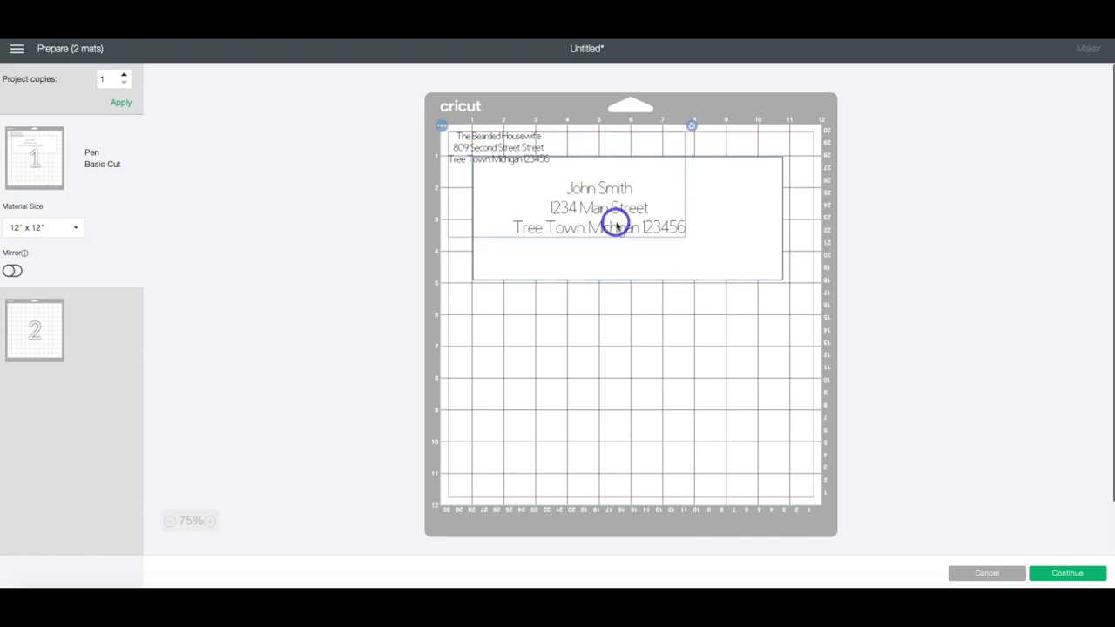
pyautogui.moveTo(609, 219); pyautogui.dragTo(638, 246)
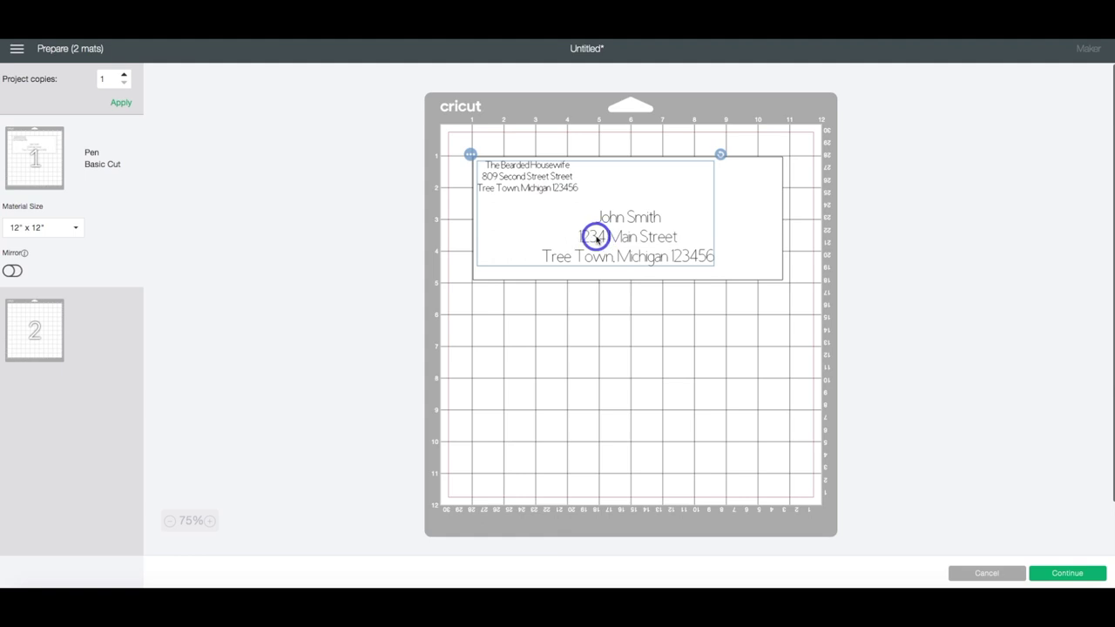
pyautogui.click(764, 236)
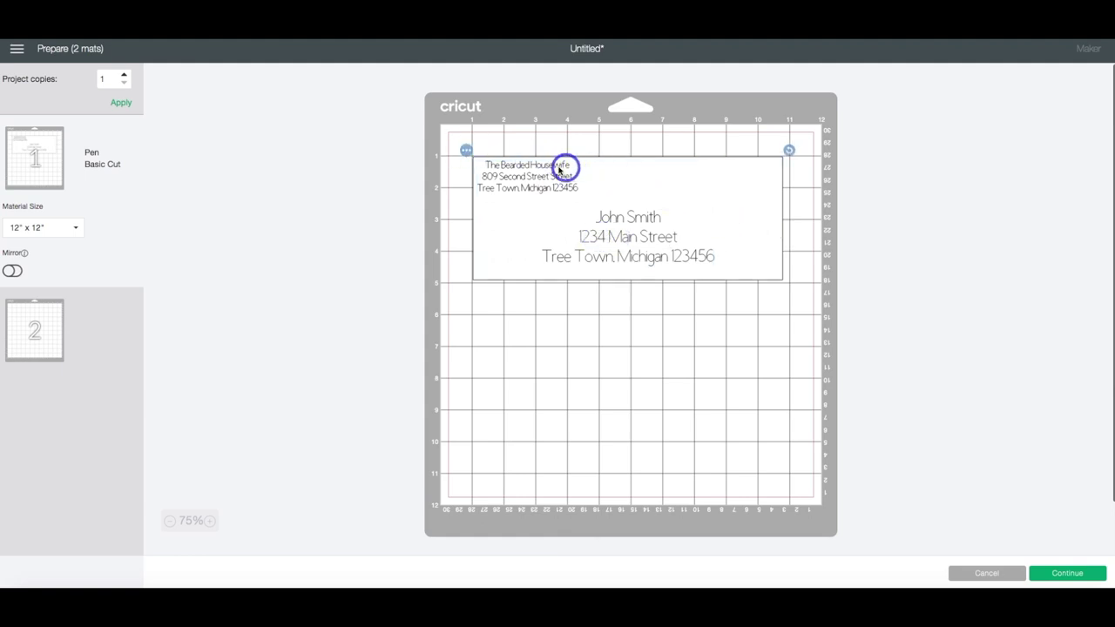
# - Hide the envelope rectangle so mat 1 draws only the addresses in pen
pyautogui.click(465, 150)
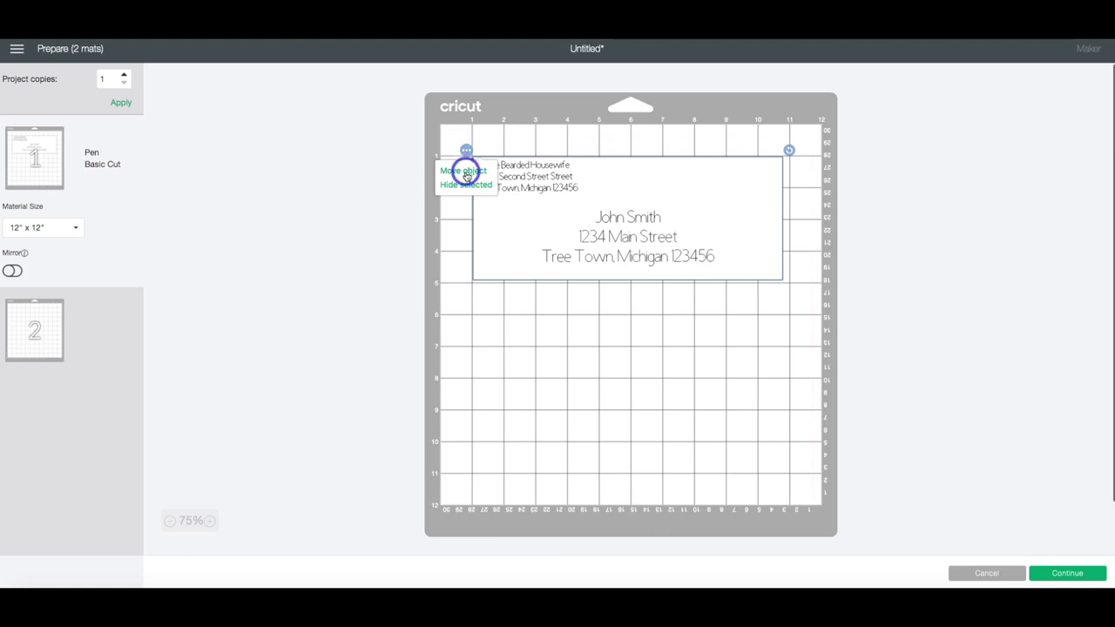
pyautogui.click(464, 186)
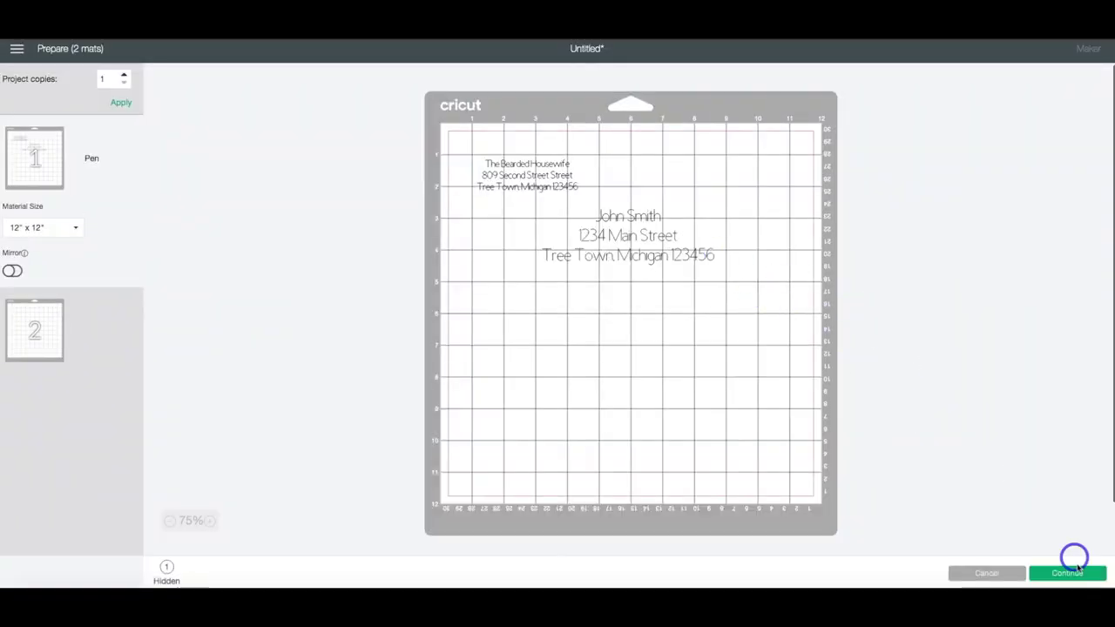
pyautogui.click(1071, 572)
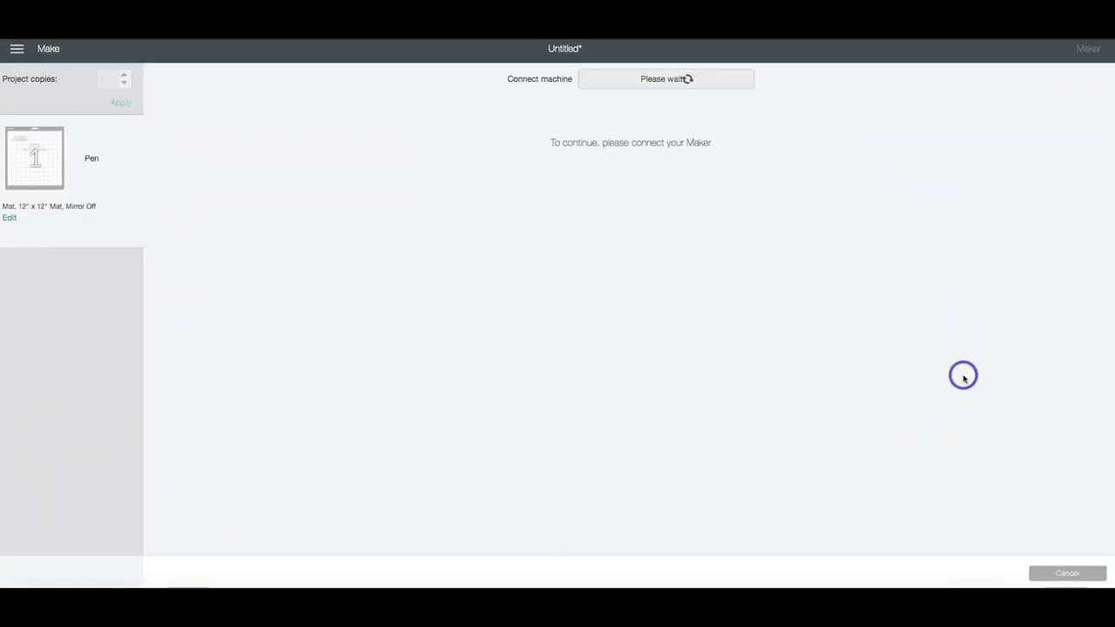